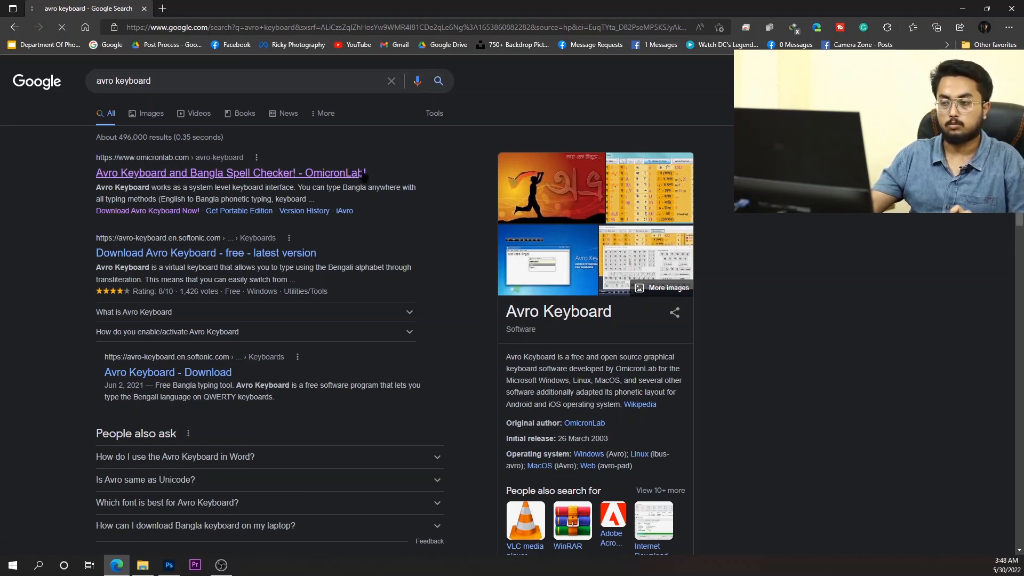
# - Open OmicronLab's Avro Keyboard result and go to the download page for the Windows Standard Edition
pyautogui.click(308, 179)
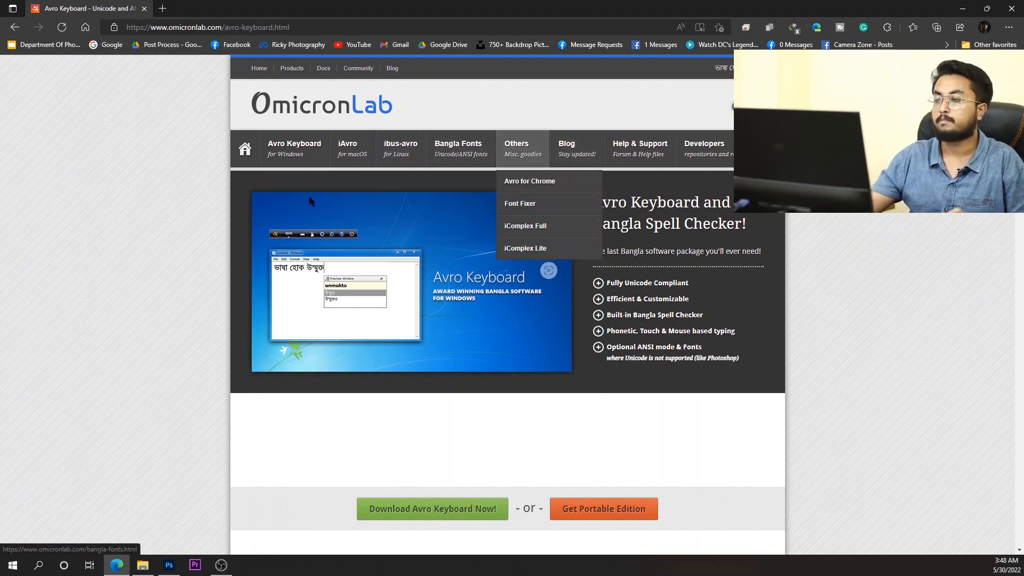
pyautogui.moveTo(288, 157)
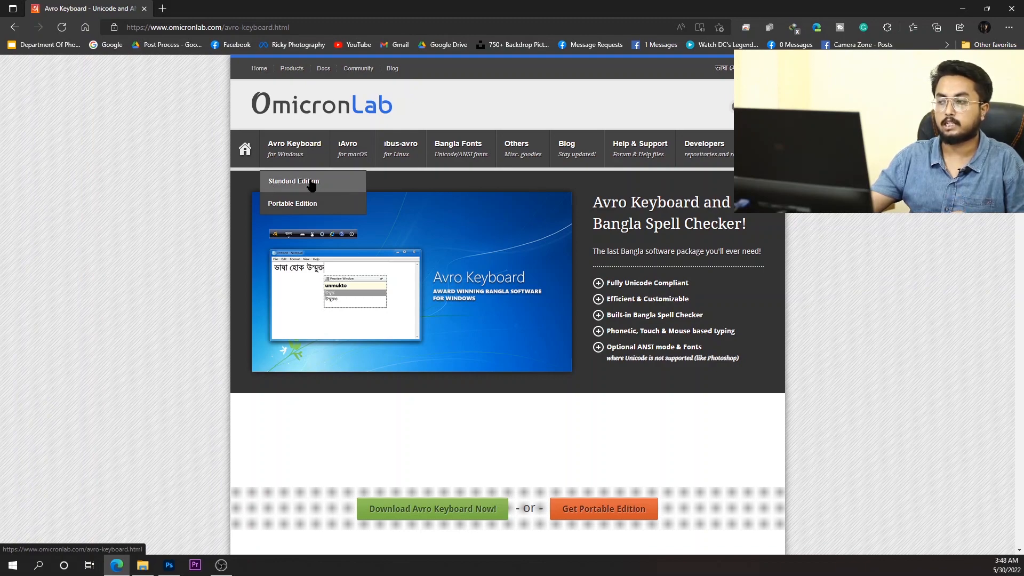
pyautogui.click(312, 183)
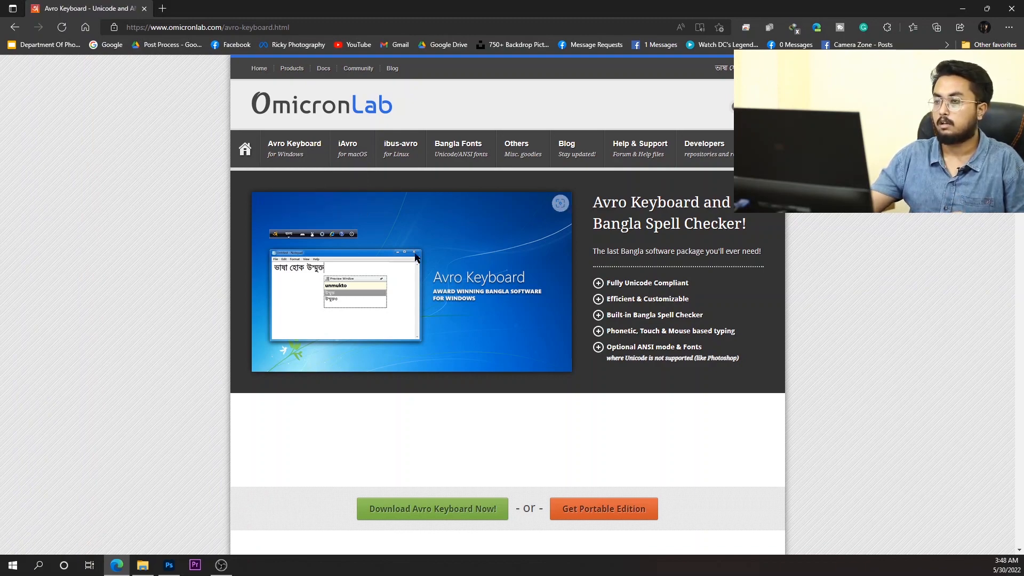
pyautogui.scroll(-1, 440, 274)
pyautogui.scroll(-3, 440, 274)
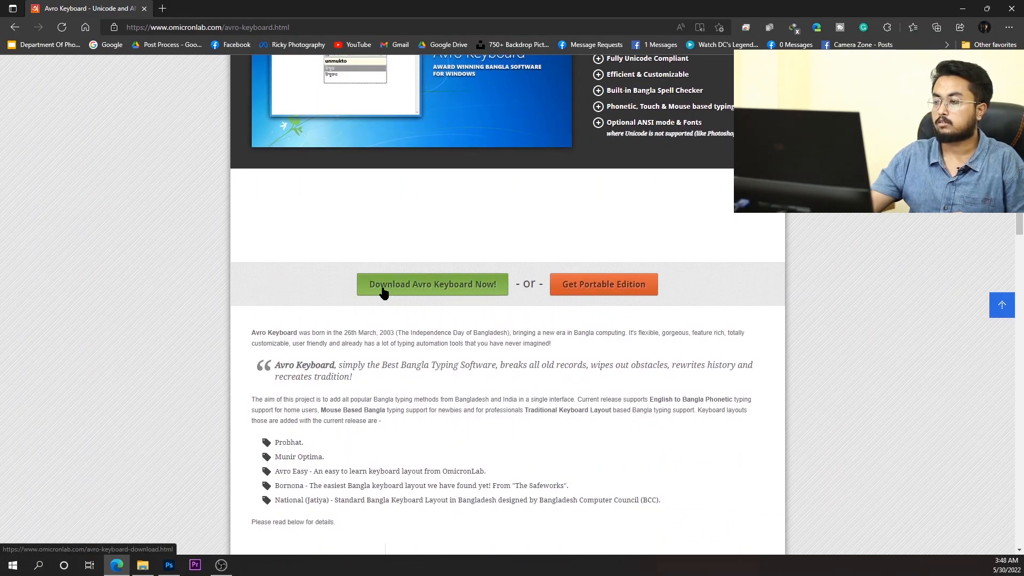
pyautogui.click(480, 291)
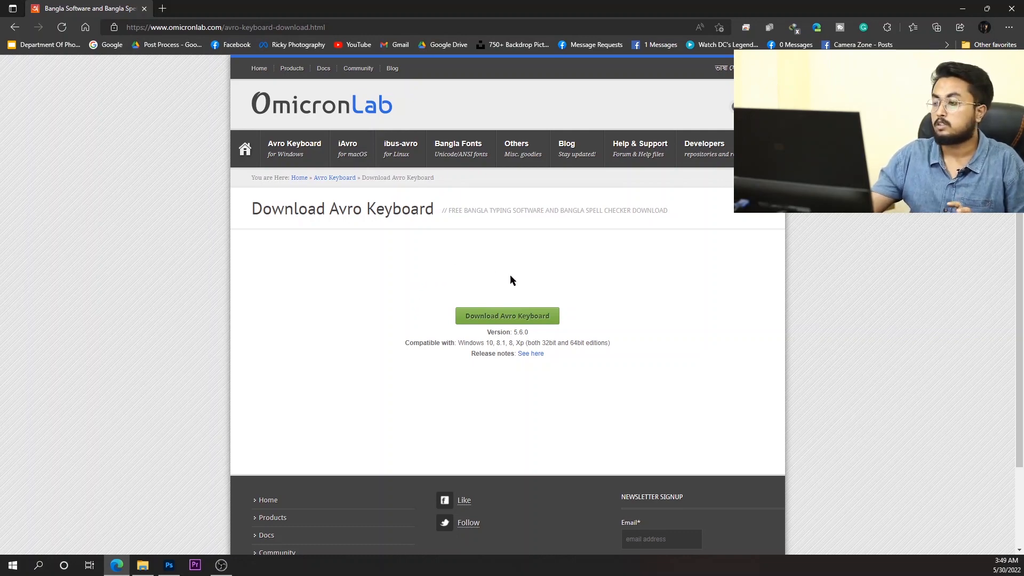
# - Download the Avro Keyboard 5.6.0 installer and save it to the default downloads location
pyautogui.click(549, 317)
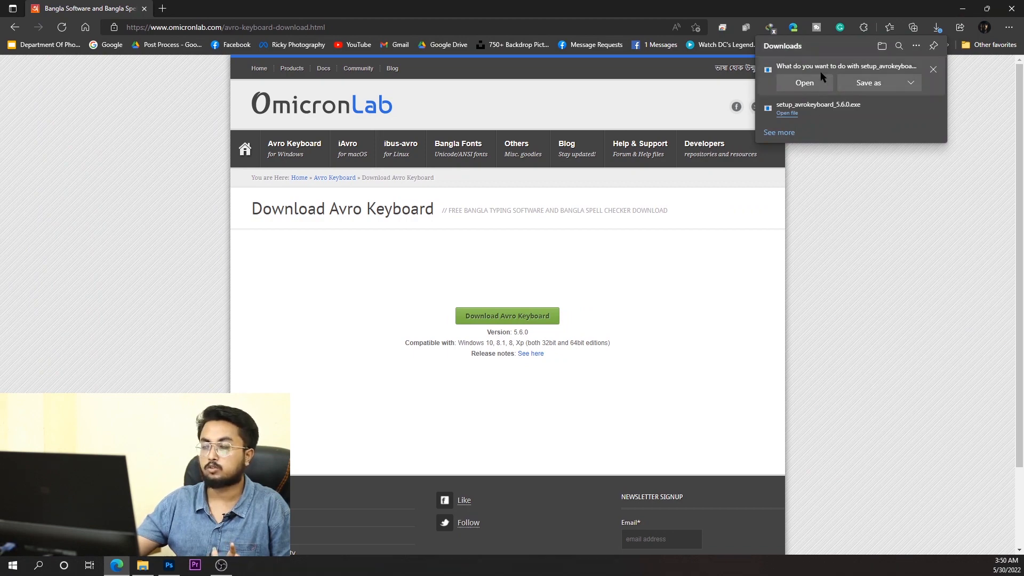
pyautogui.click(915, 86)
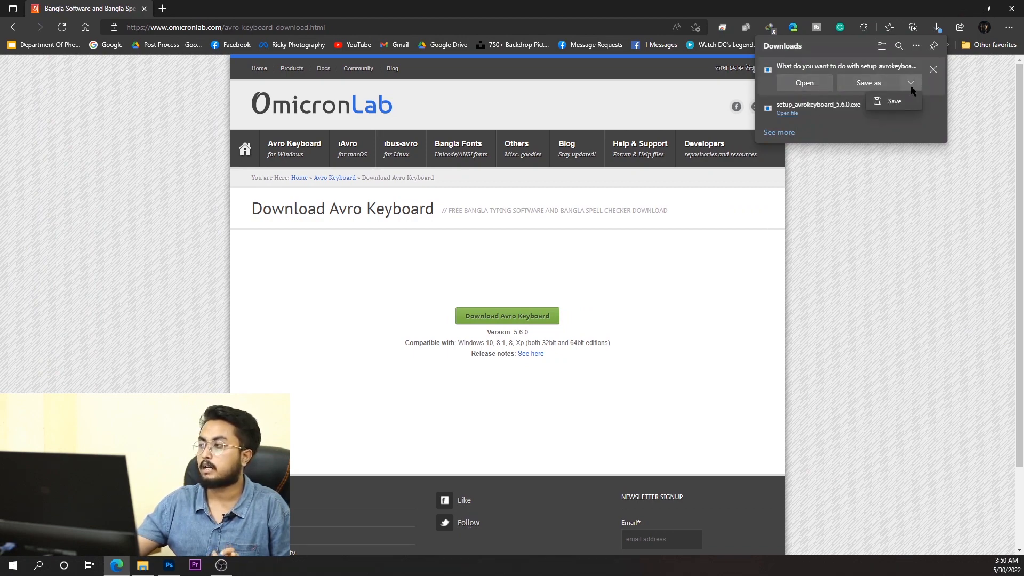
pyautogui.click(883, 100)
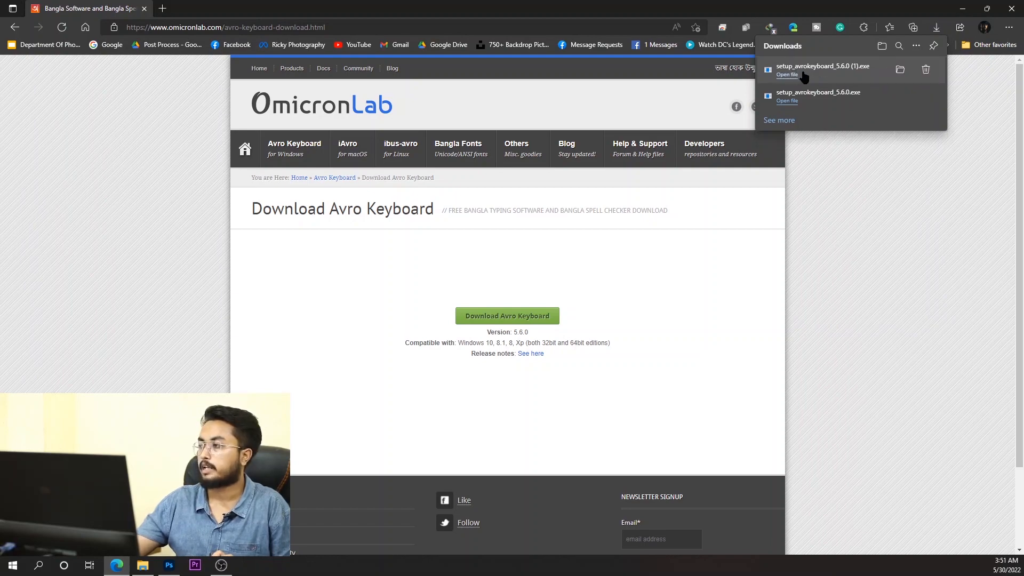
# - Run the downloaded Avro Keyboard installer, accept the license agreement and complete the installation with the default folder and options
pyautogui.click(788, 75)
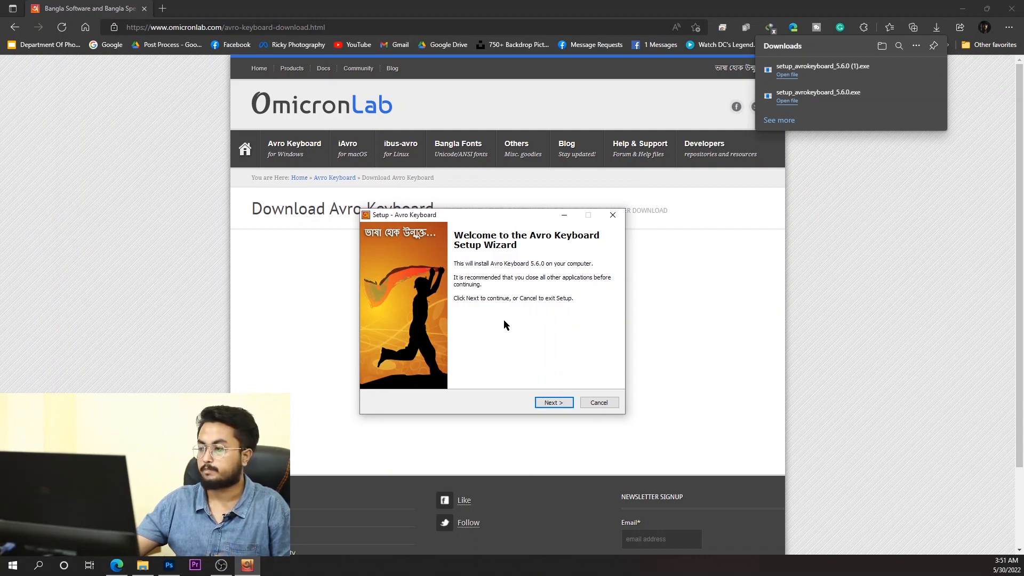
pyautogui.click(552, 403)
pyautogui.click(414, 370)
pyautogui.click(553, 403)
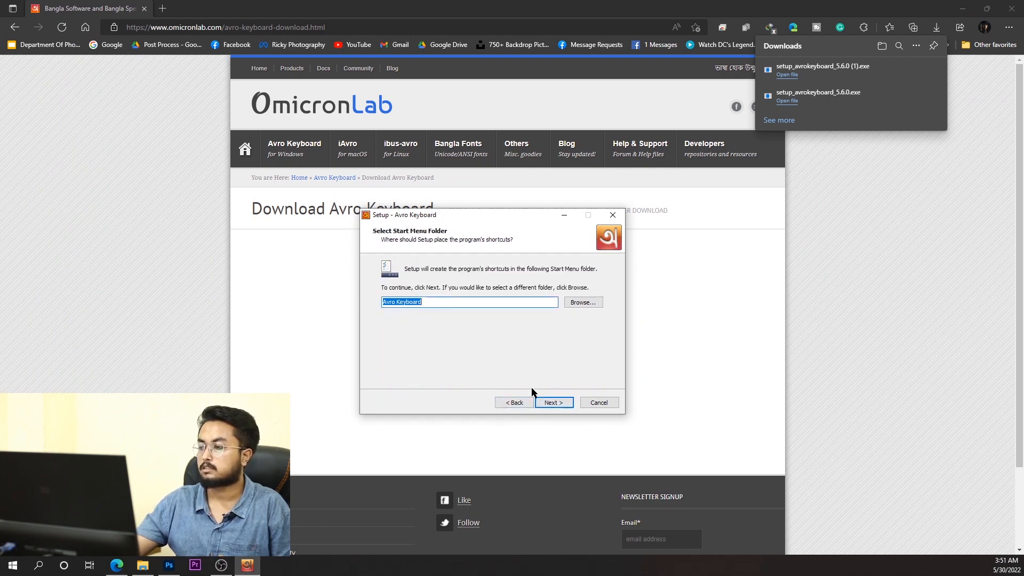
pyautogui.click(553, 403)
pyautogui.click(554, 403)
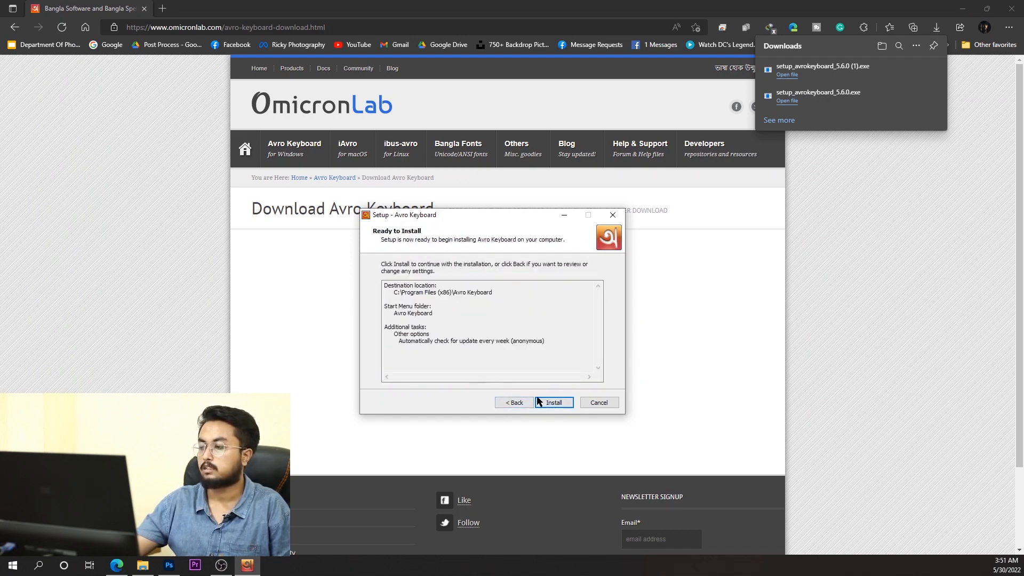
pyautogui.click(553, 403)
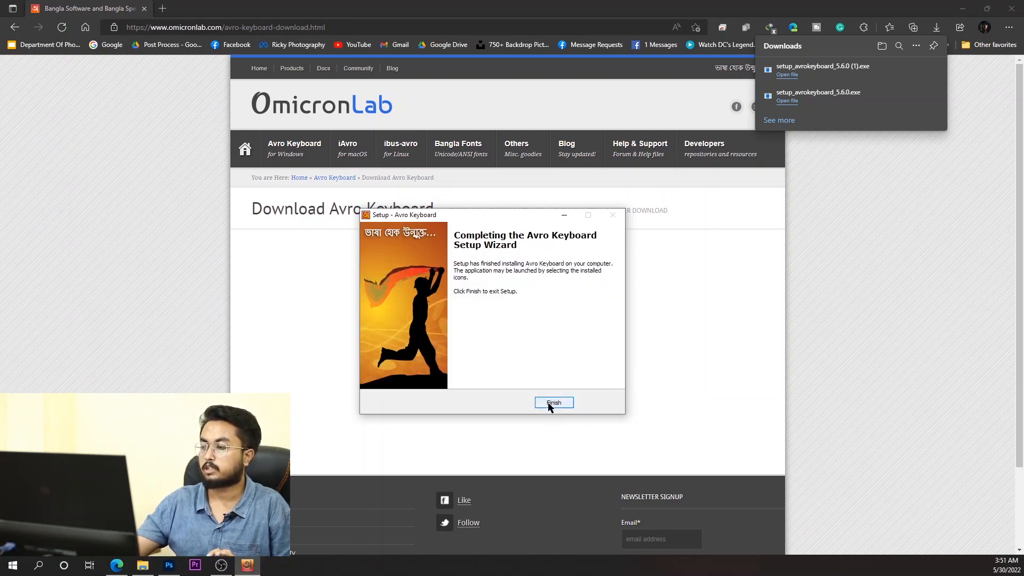
pyautogui.click(553, 404)
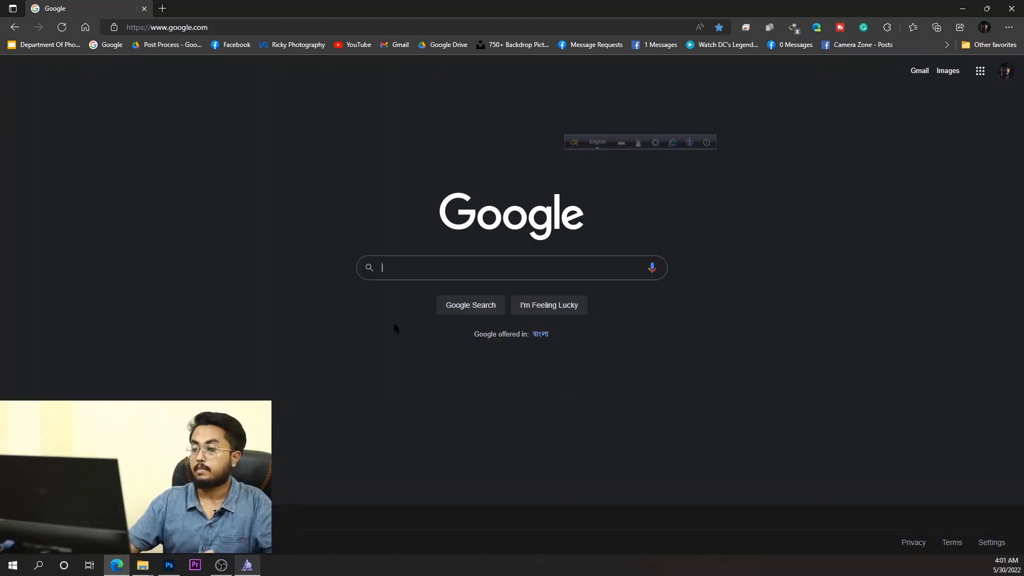
# - Search Google for "download sutonnymj"
pyautogui.click(414, 271)
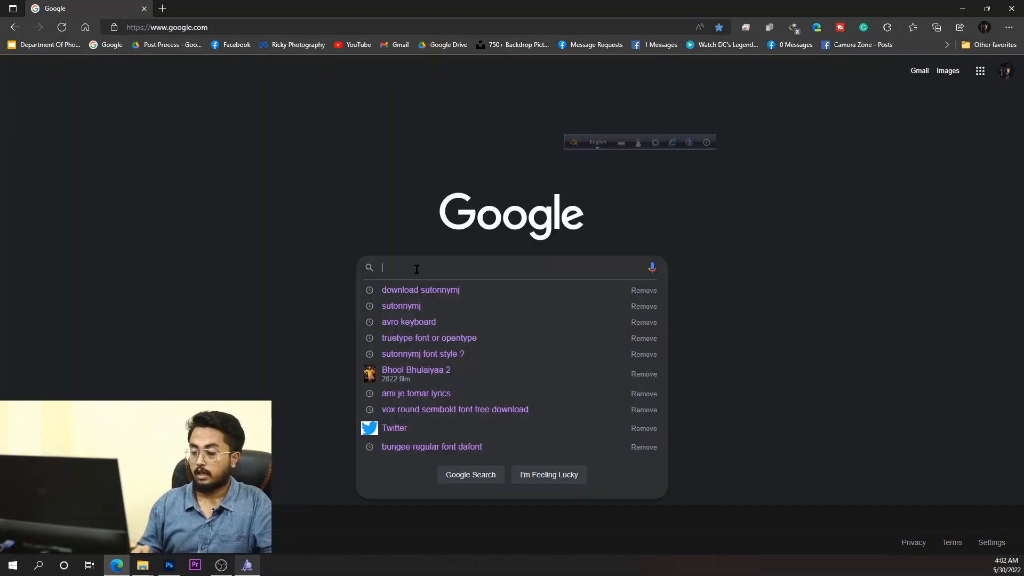
pyautogui.write('download')
pyautogui.press('Down')
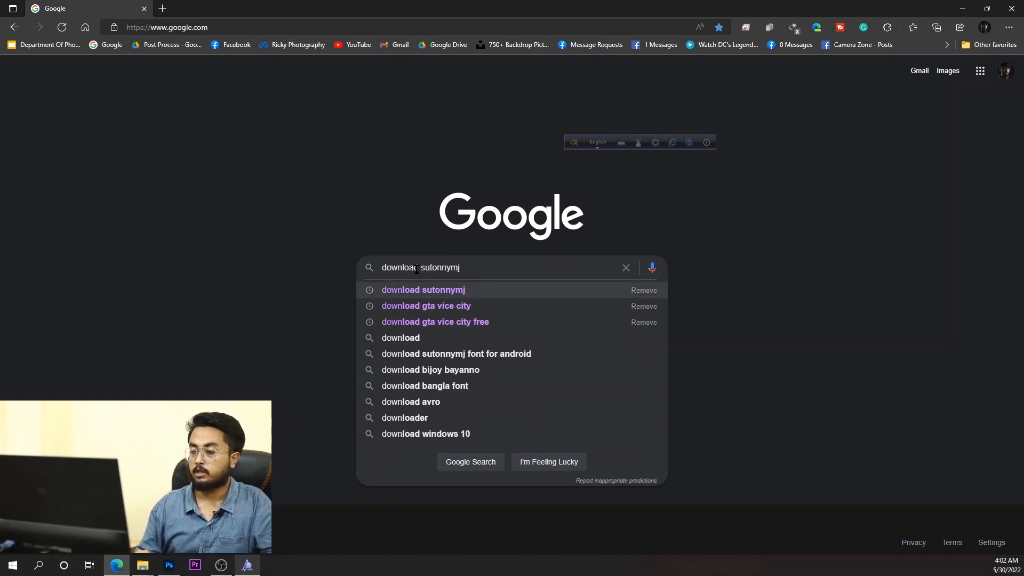
pyautogui.press('Return')
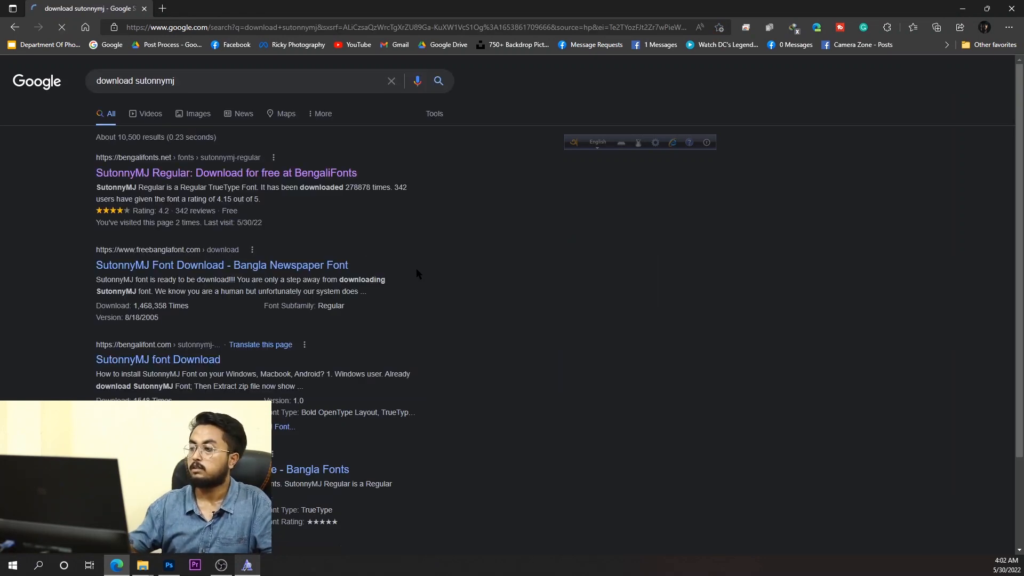
# - Download the SutonnyMJ Regular font from the BengaliFonts result and save its zip file
pyautogui.click(133, 179)
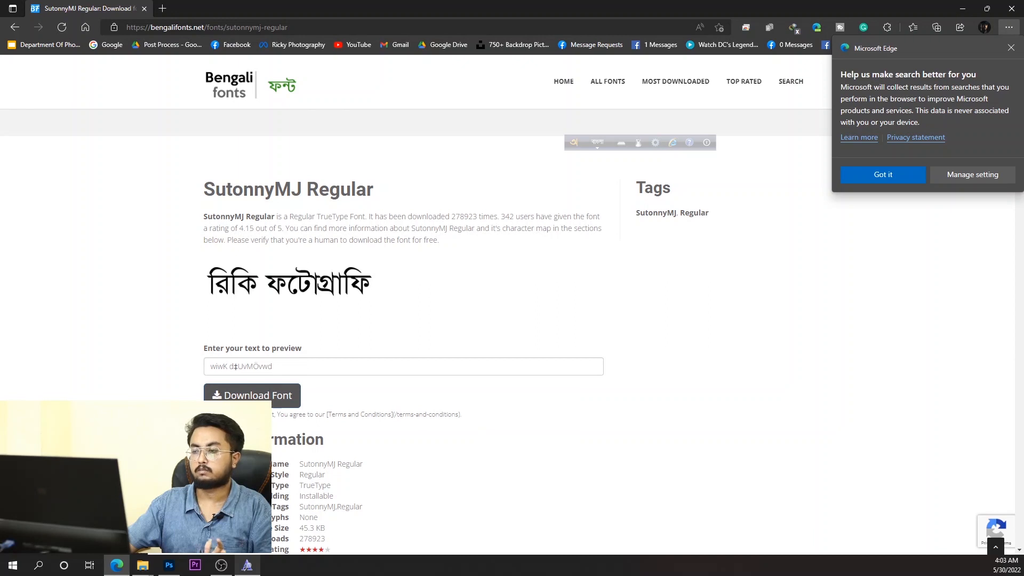
pyautogui.click(252, 395)
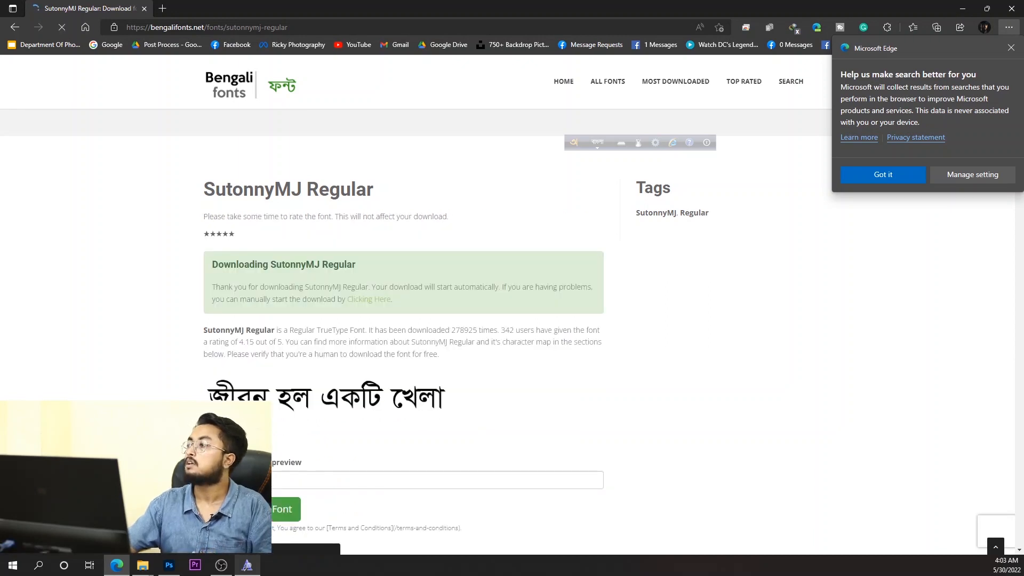
pyautogui.click(1009, 48)
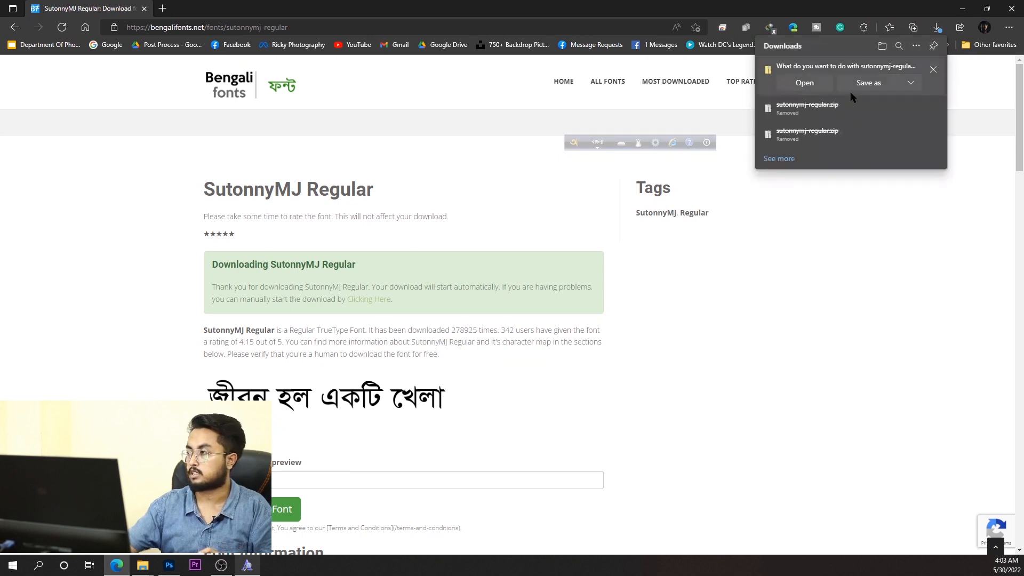
pyautogui.click(910, 83)
pyautogui.click(894, 102)
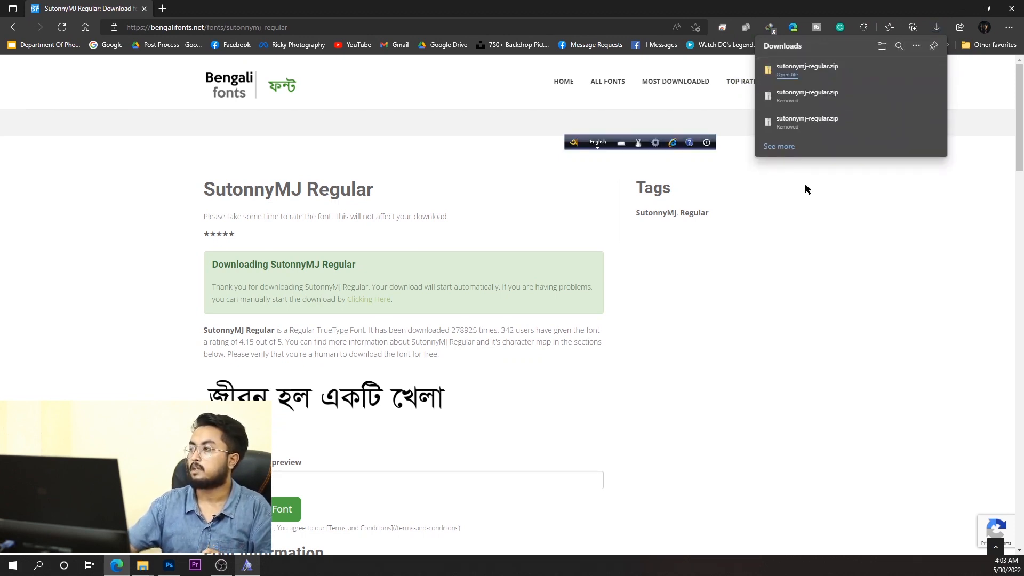
# - Install SutonnyMJ Regular.ttf from the downloaded sutonnymj-regular.zip and close the font preview and folder windows
pyautogui.click(784, 76)
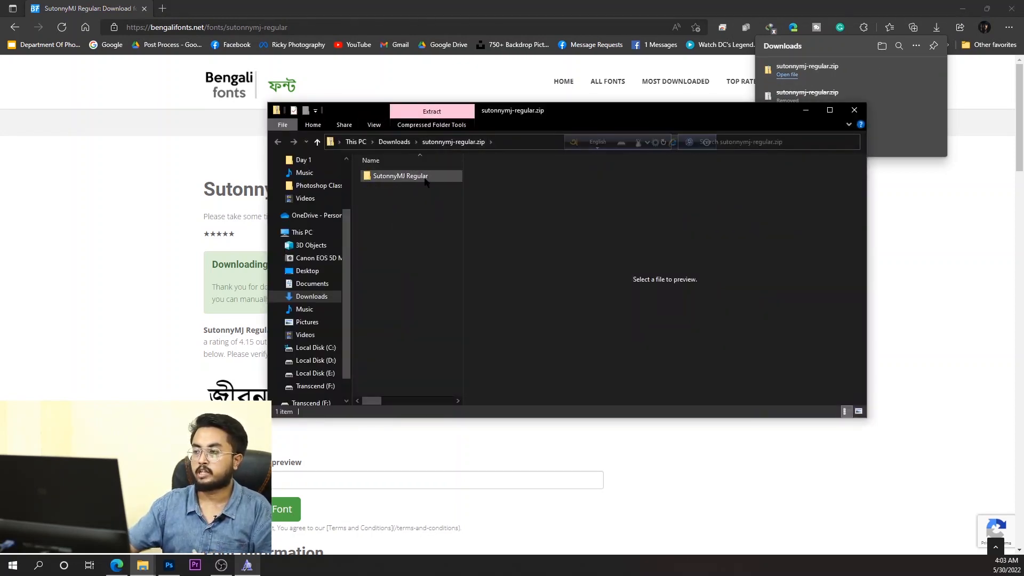
pyautogui.doubleClick(372, 177)
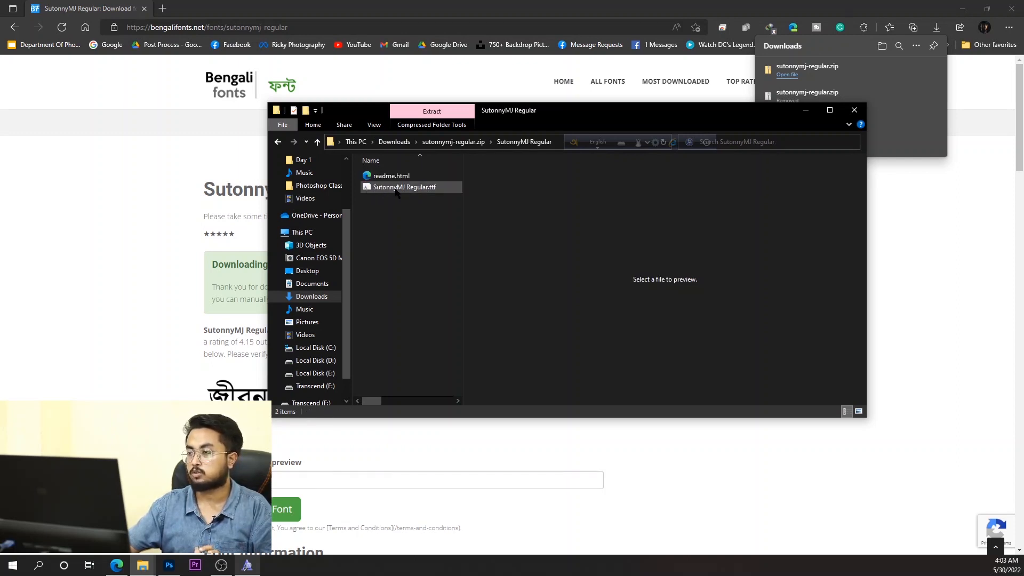
pyautogui.doubleClick(425, 191)
pyautogui.click(82, 56)
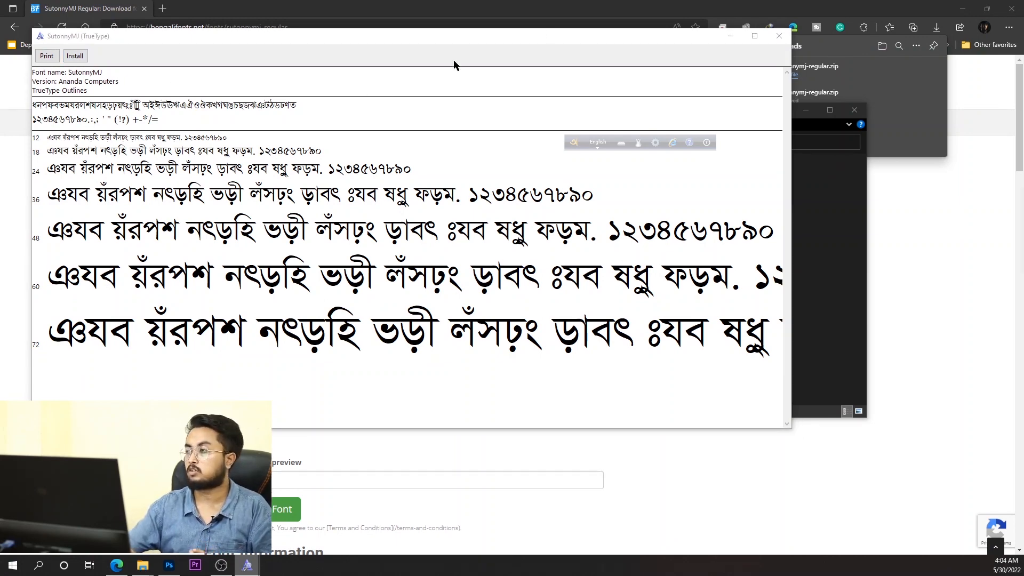
pyautogui.click(780, 35)
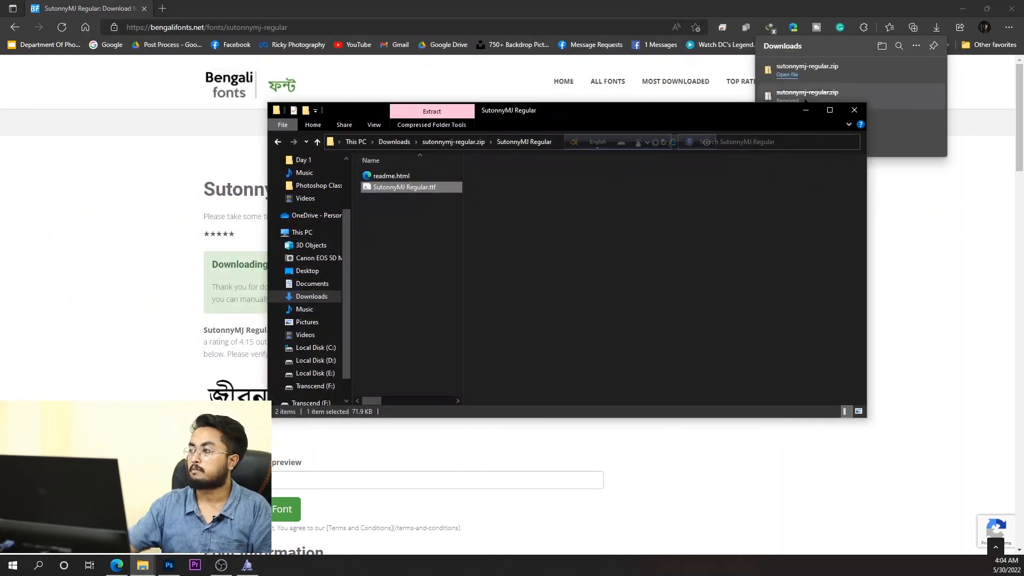
pyautogui.click(854, 110)
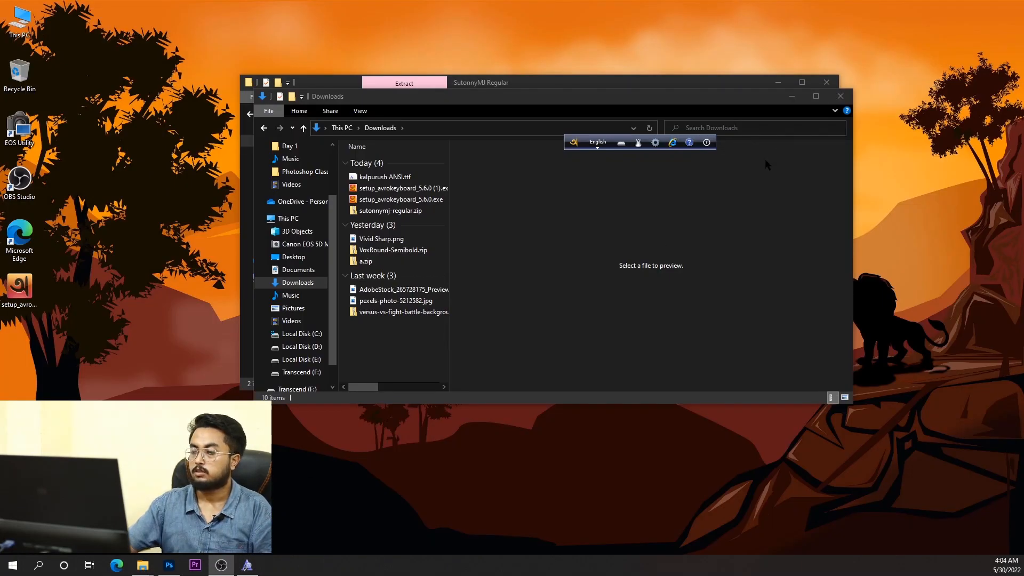
pyautogui.click(841, 96)
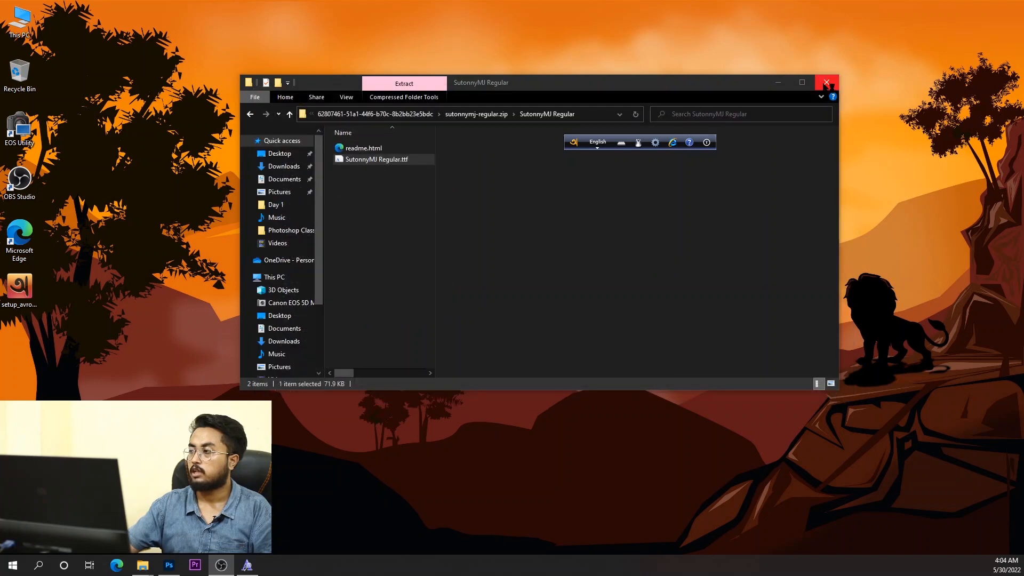
pyautogui.click(826, 81)
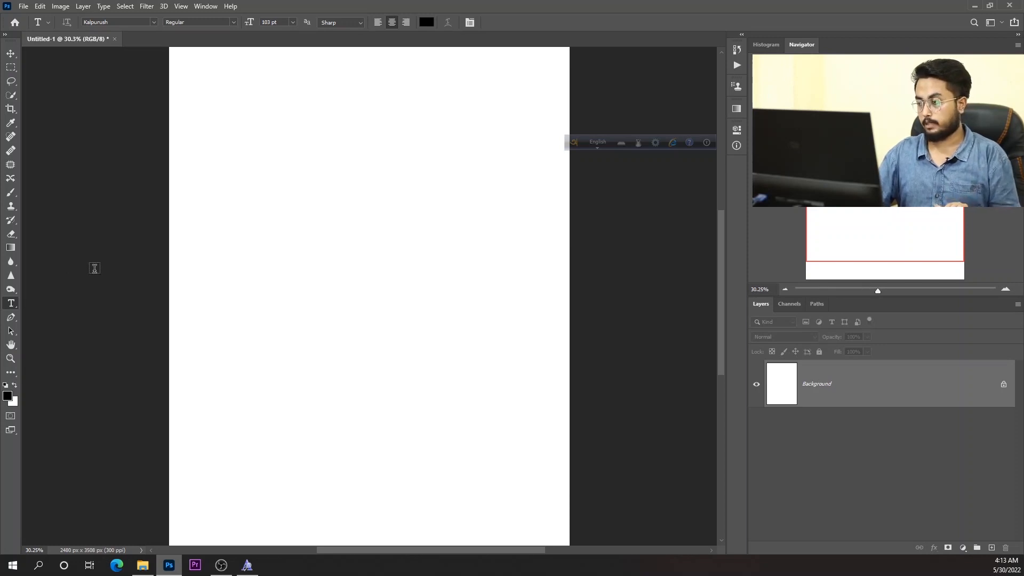
# - Set the Type tool's font to SutonnyMJ Regular
pyautogui.click(120, 21)
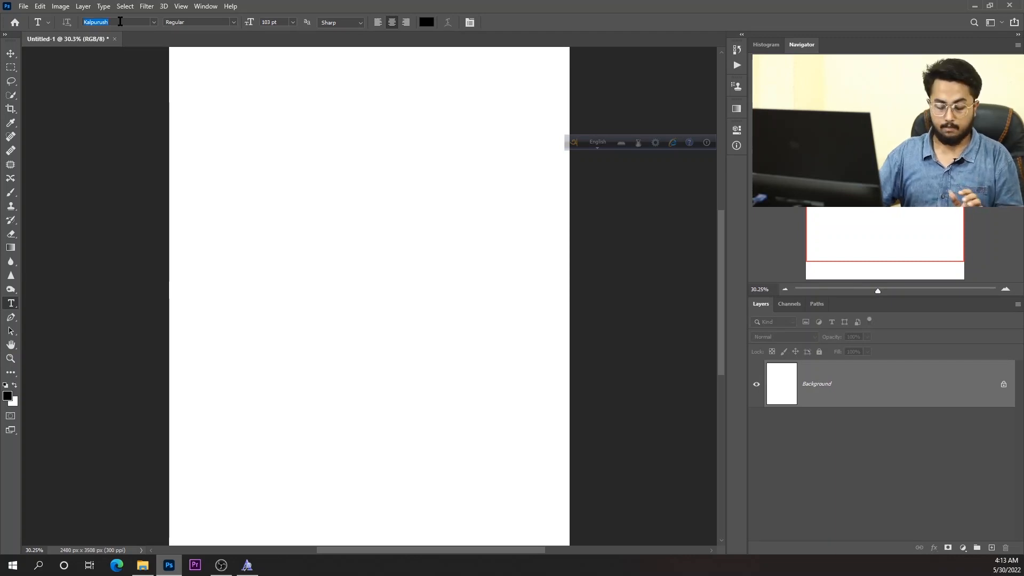
pyautogui.write('su')
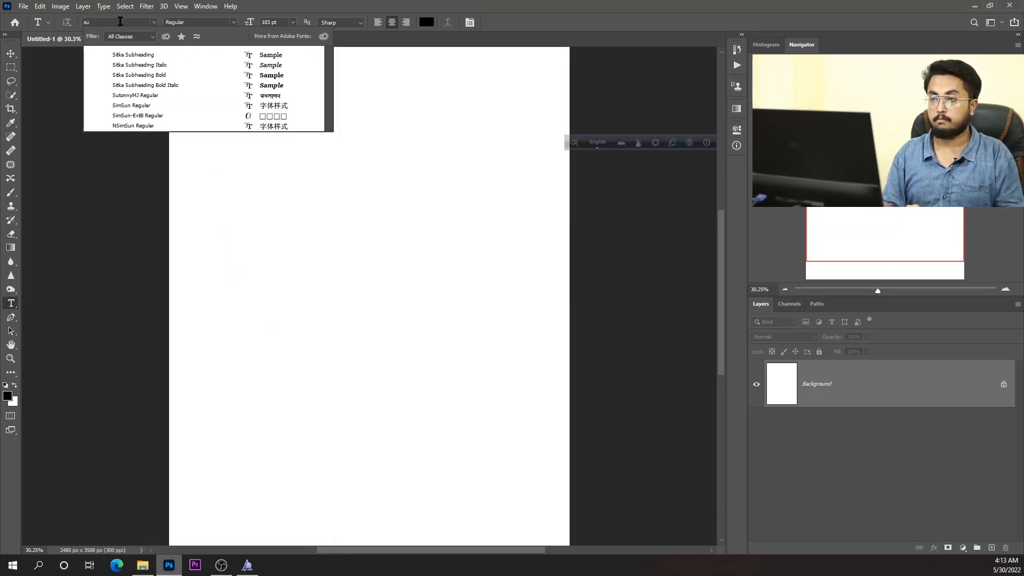
pyautogui.write('tonnyMJ')
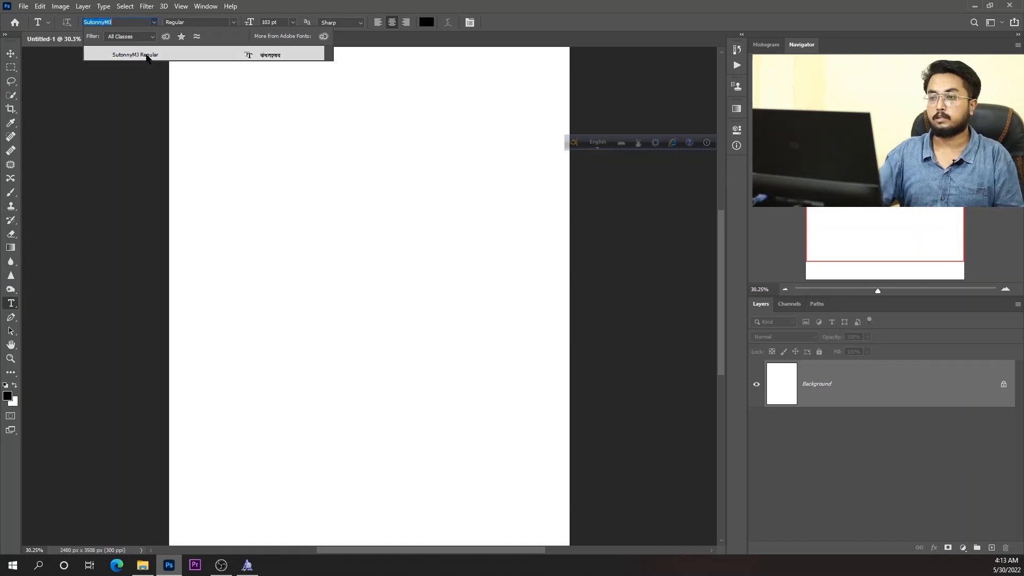
pyautogui.click(146, 54)
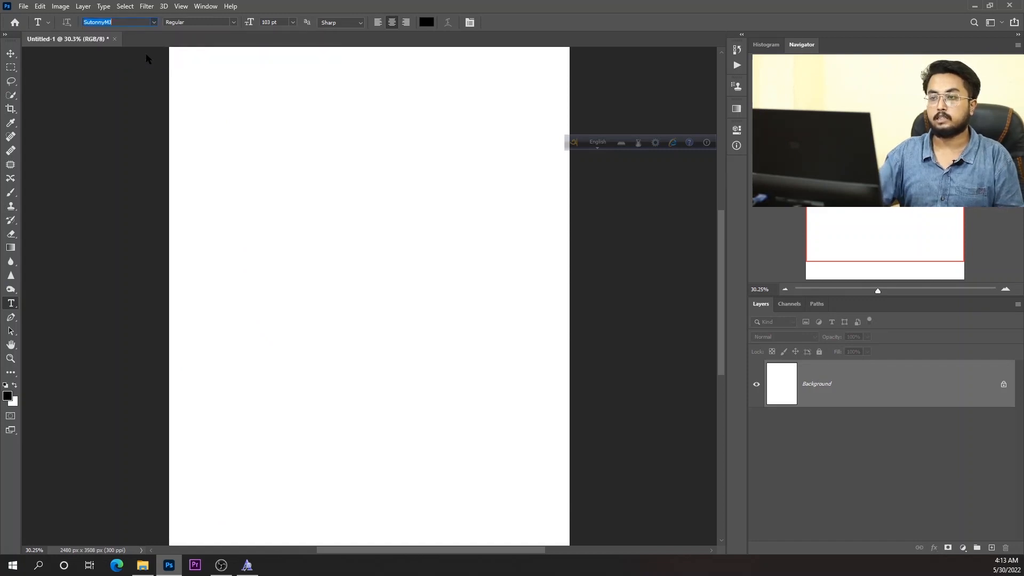
# - Start a point text layer near the top of the blank canvas, shift it further onto the page and clear its placeholder text
pyautogui.click(227, 123)
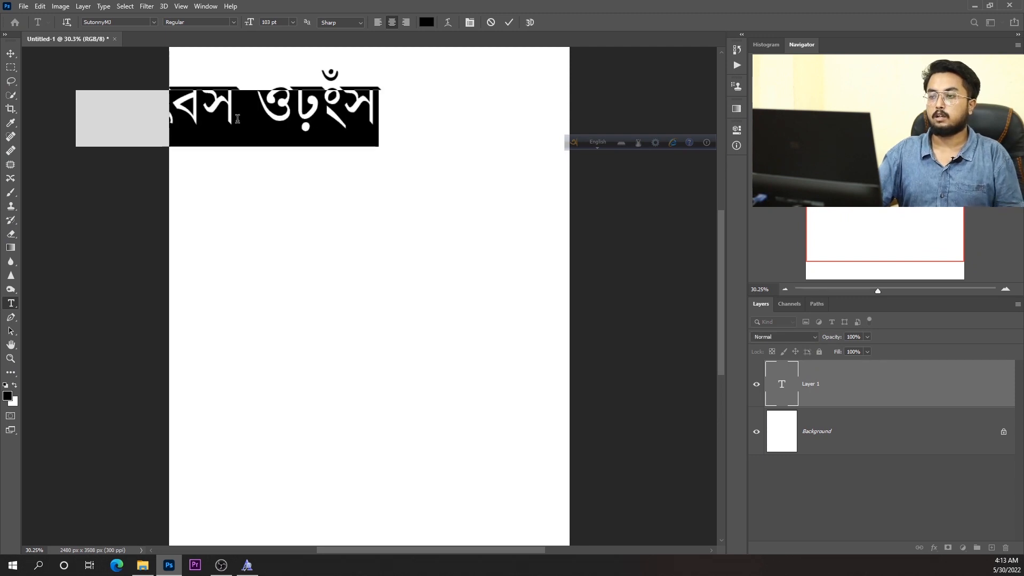
pyautogui.moveTo(244, 119); pyautogui.dragTo(319, 121)
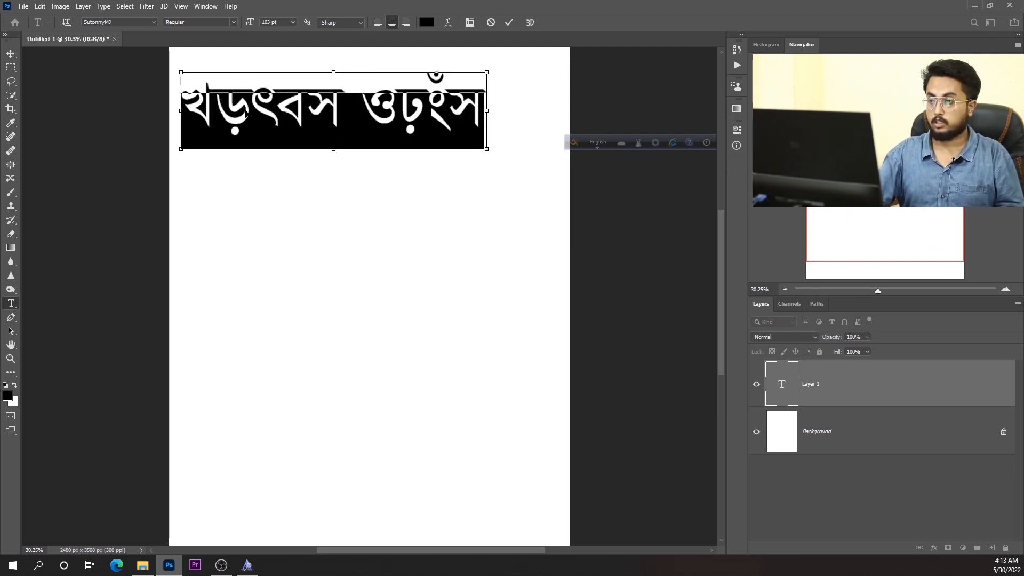
pyautogui.press('BackSpace')
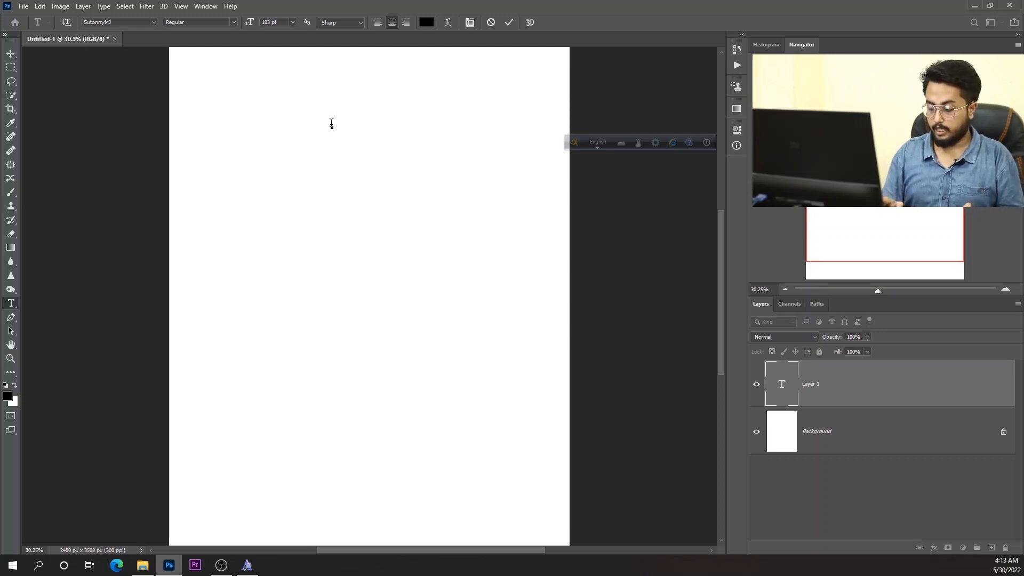
# - Set Avro Keyboard to ANSI output without showing the warning again, and switch its typing mode to Bangla
pyautogui.hotkey('ctrl', 'alt', 'v')
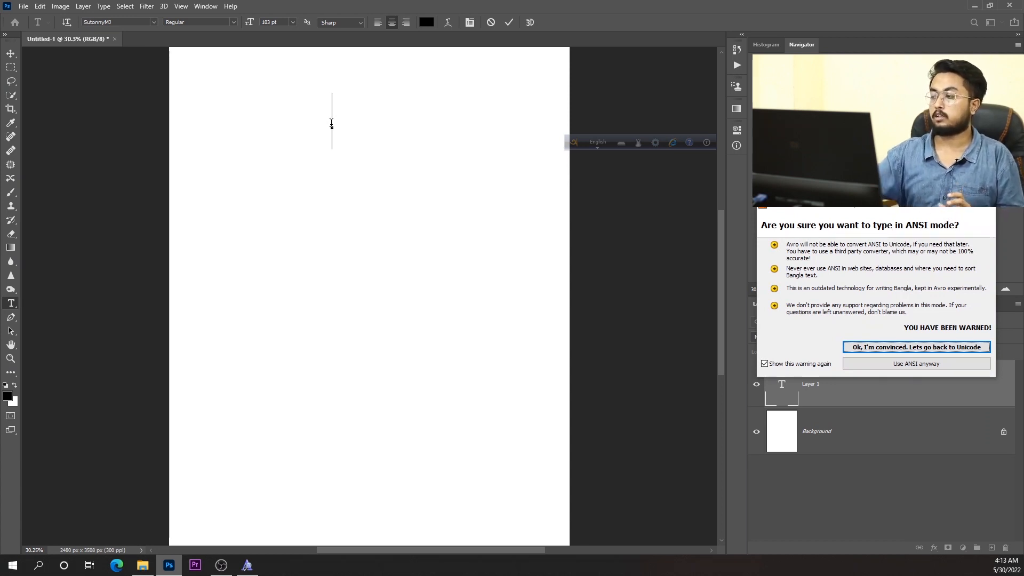
pyautogui.click(765, 365)
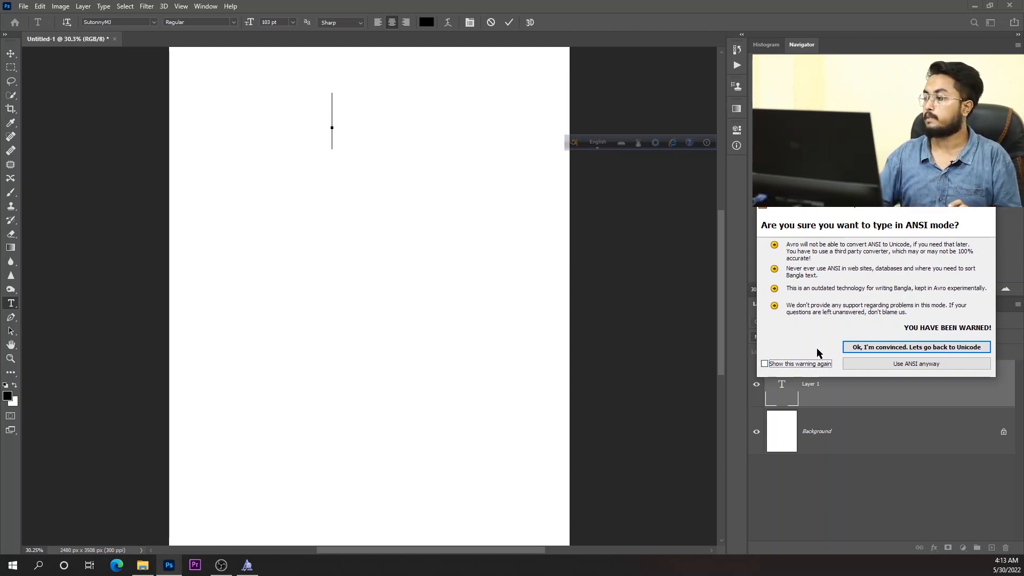
pyautogui.click(928, 367)
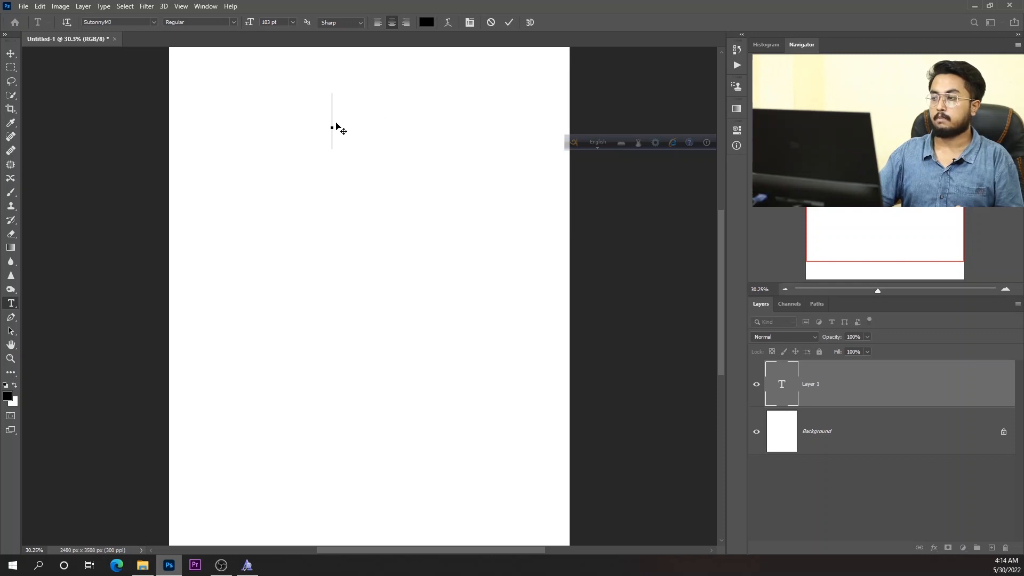
pyautogui.press('F12')
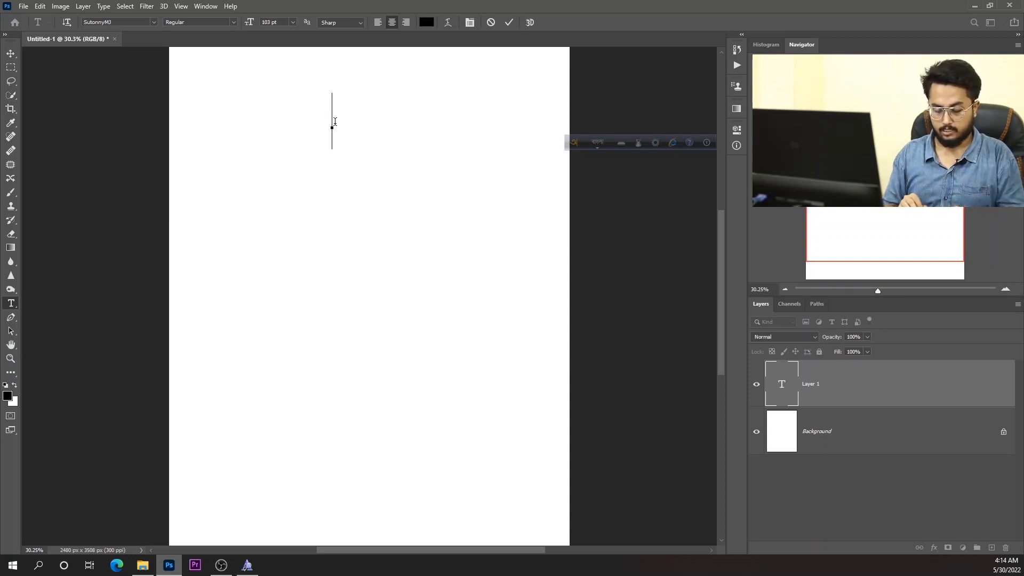
# - Write the Bangla heading "রিকি ফটোগ্রাফি" at 103 pt and centre it across the top of the page
pyautogui.write('রিক')
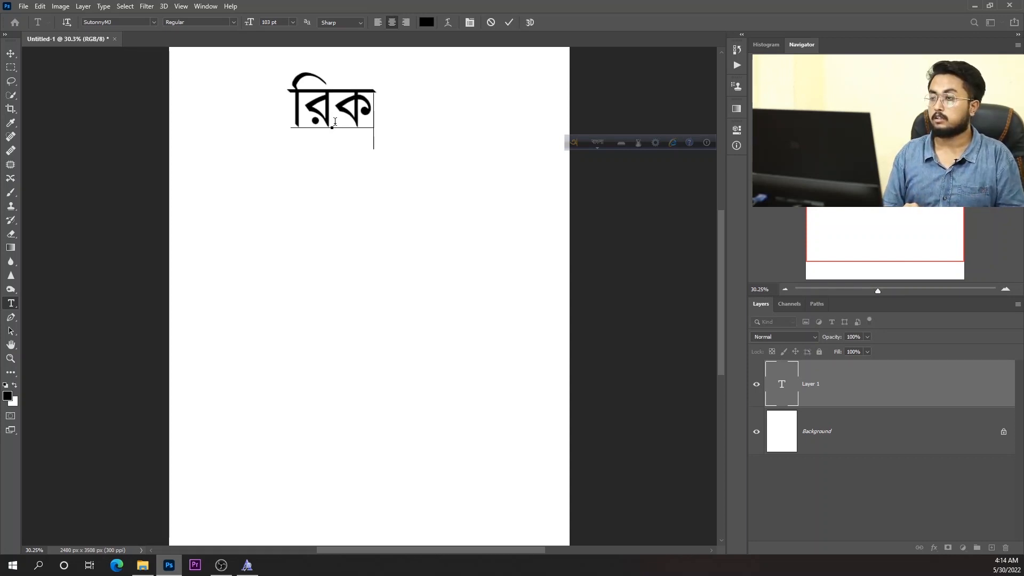
pyautogui.write('ি ফ')
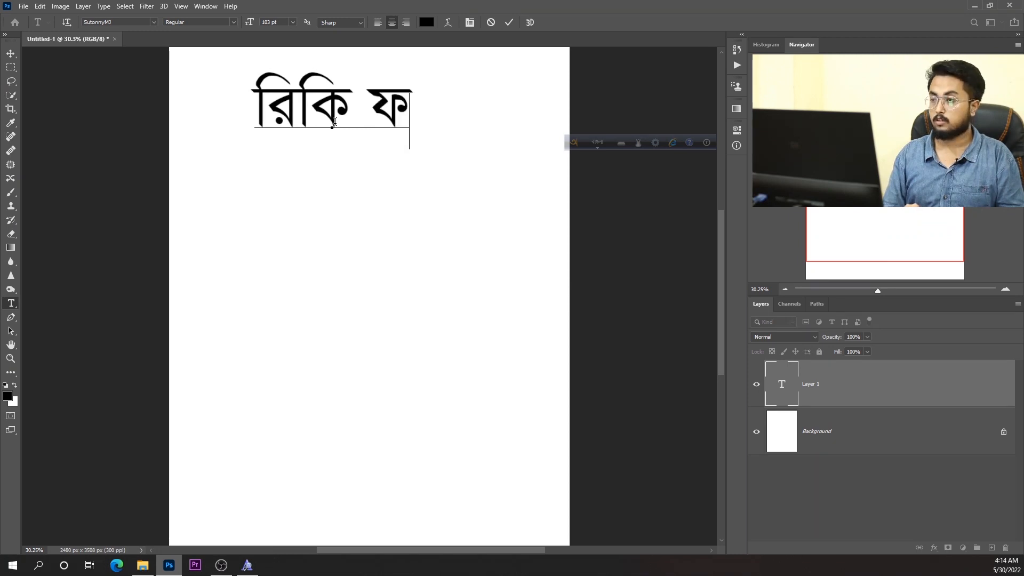
pyautogui.write('টো')
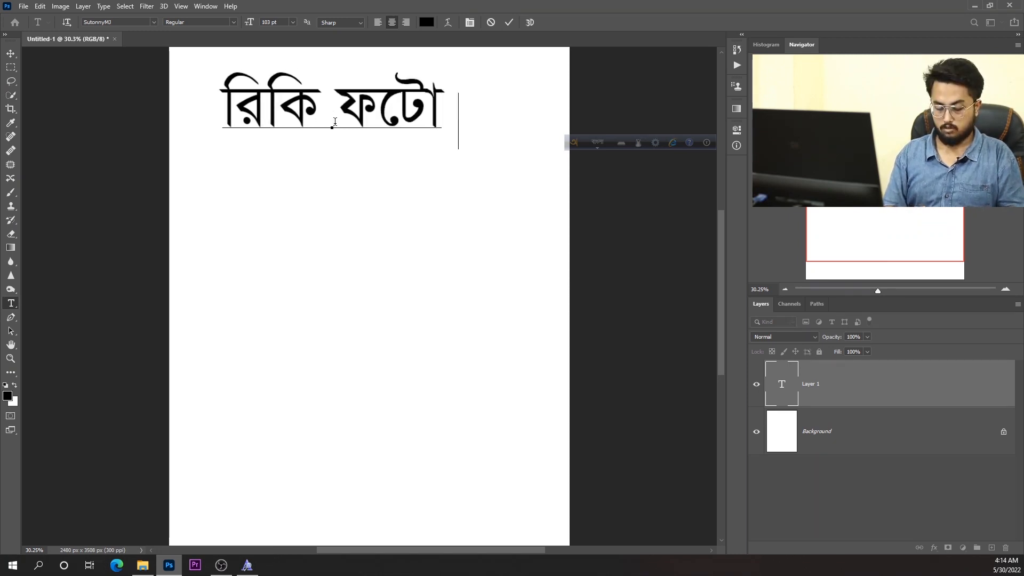
pyautogui.write('গ্রাফি')
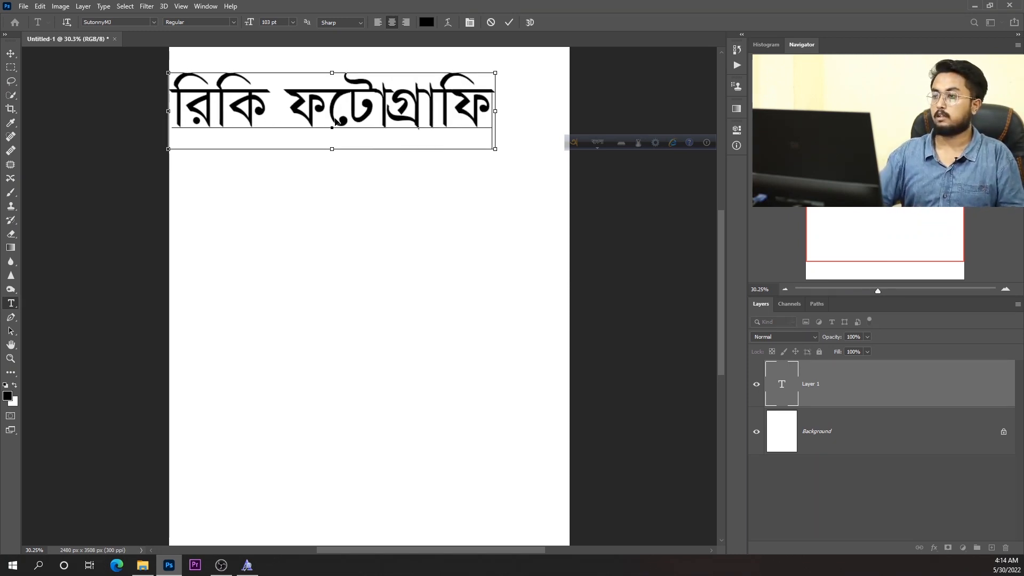
pyautogui.moveTo(340, 101); pyautogui.dragTo(373, 104)
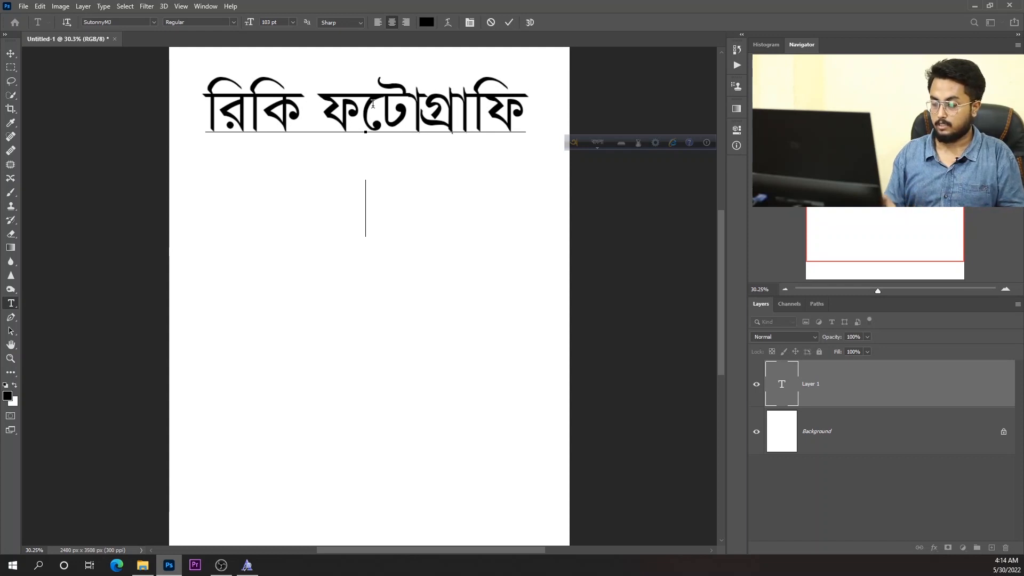
# - Below the heading, write "আজকে আমাদের ১০০০ সাবস্ক্রাইবার" and "পুর্ণ হয়ে গিয়েছে।" on two lines at 48 pt
pyautogui.click(292, 22)
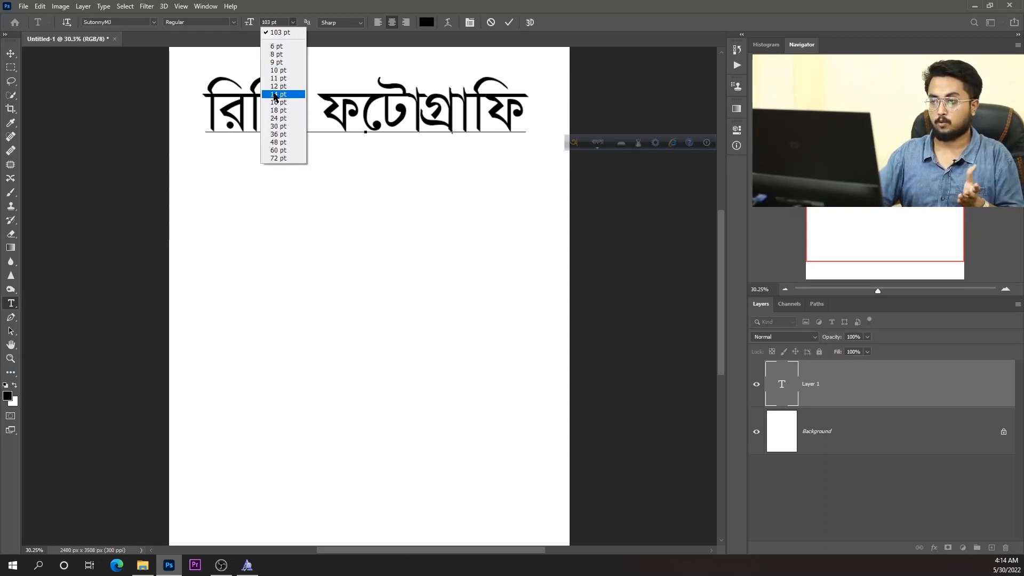
pyautogui.click(278, 142)
pyautogui.press('Return')
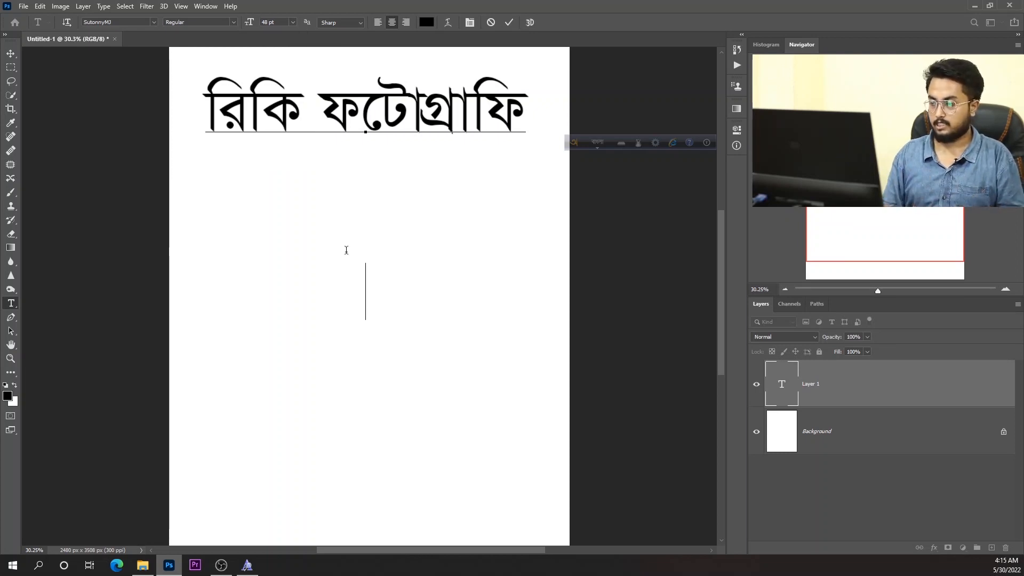
pyautogui.write('আজ ')
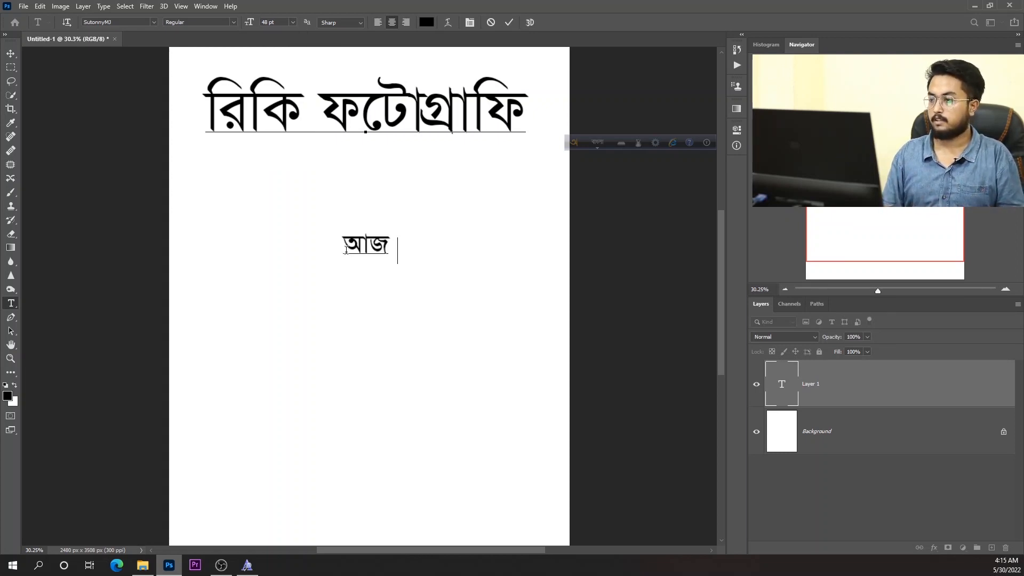
pyautogui.write('কে ')
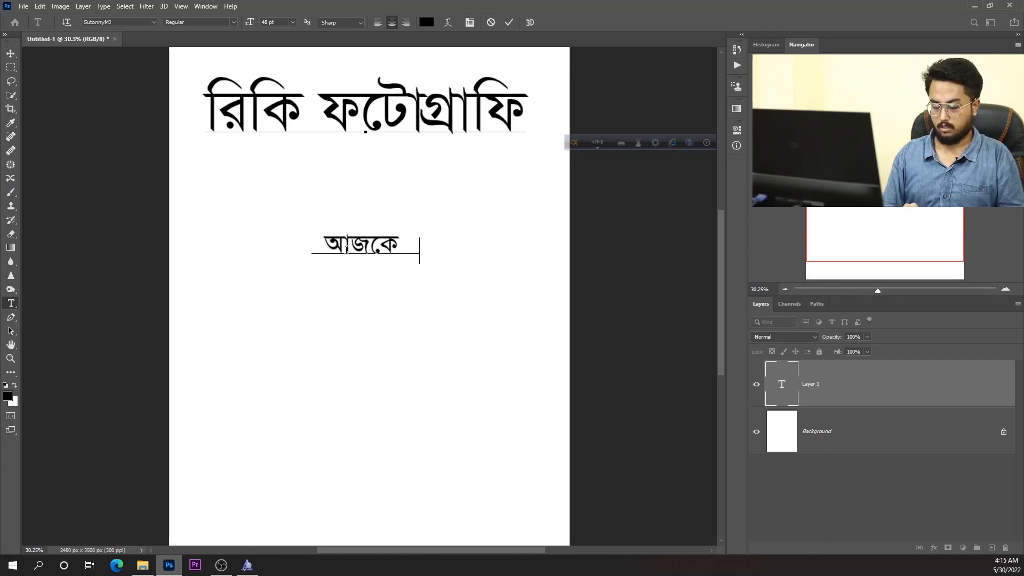
pyautogui.write('আমাদের ১০০০')
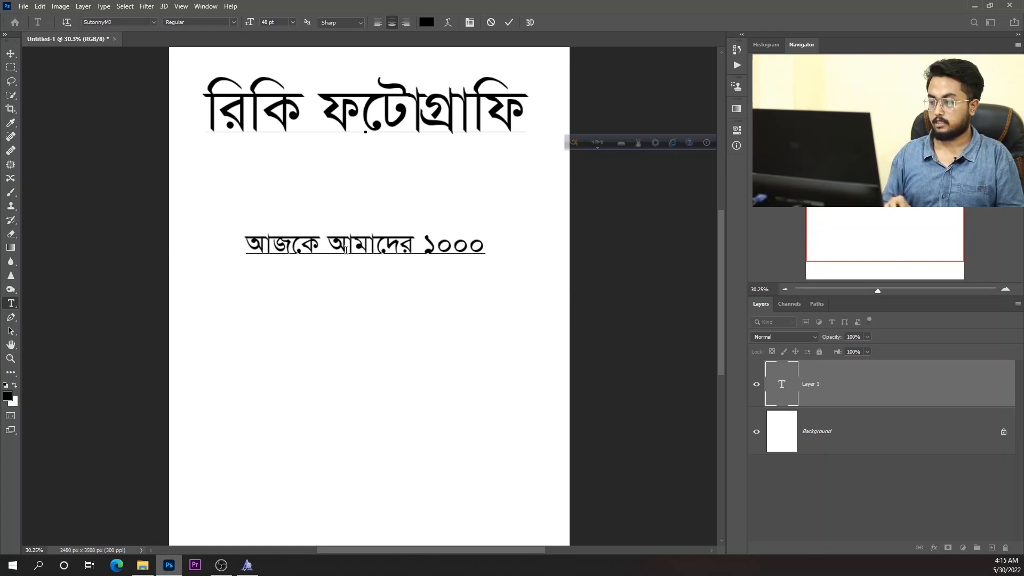
pyautogui.write(' সাবস')
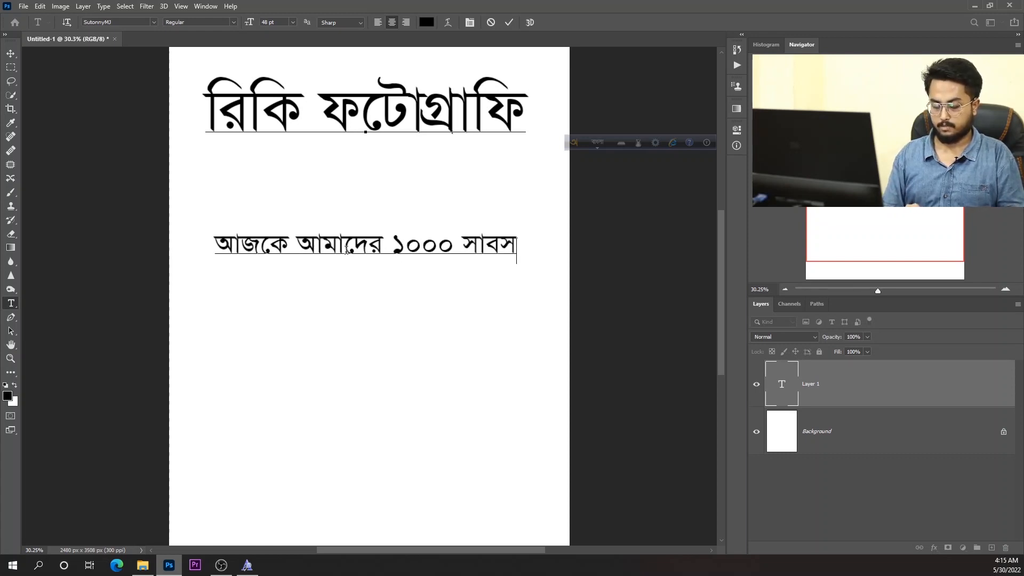
pyautogui.write('্ক্রাইবার')
pyautogui.press('Return')
pyautogui.write('পুর্ণ')
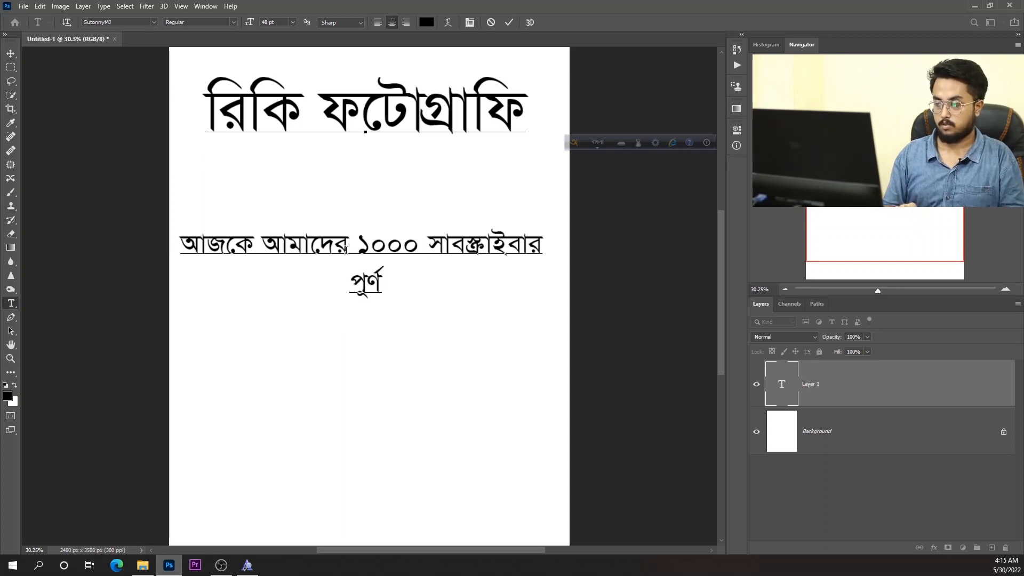
pyautogui.write(' হয়ে গিয়েছে')
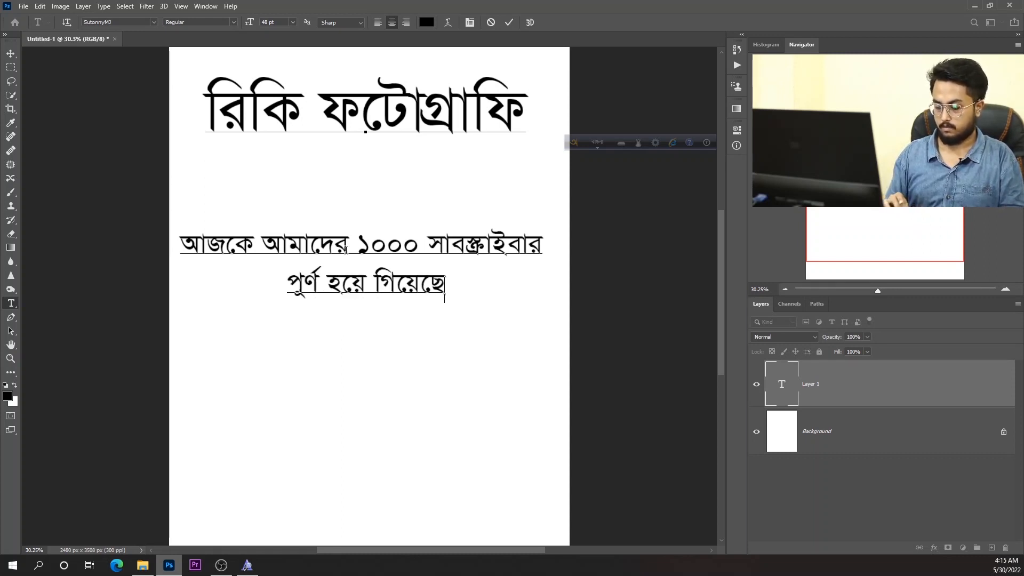
pyautogui.write('।')
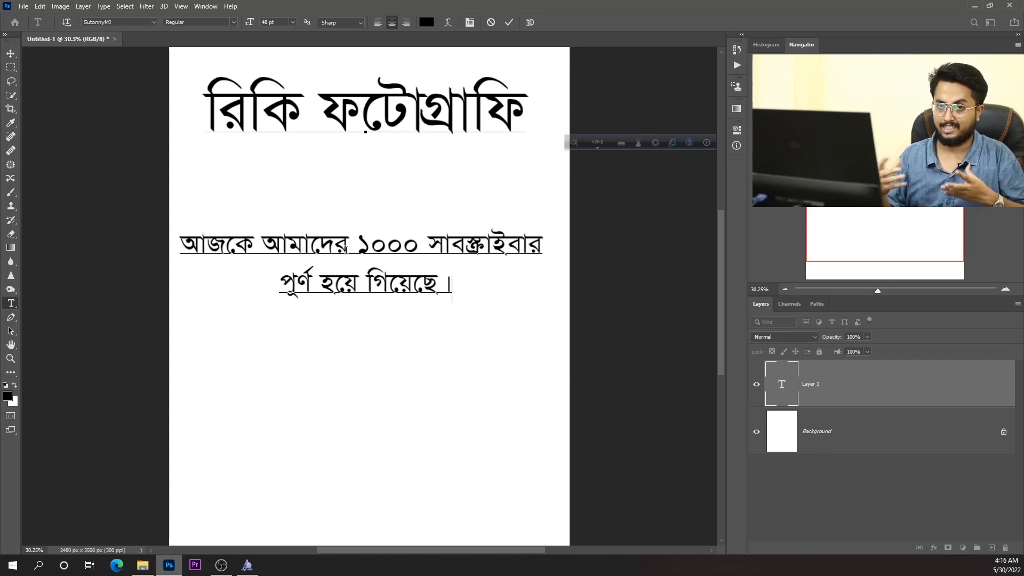
# - Remove the heading and sentence from the text layer, and set its text to 24 pt and left-aligned
pyautogui.hotkey('ctrl', 'z')
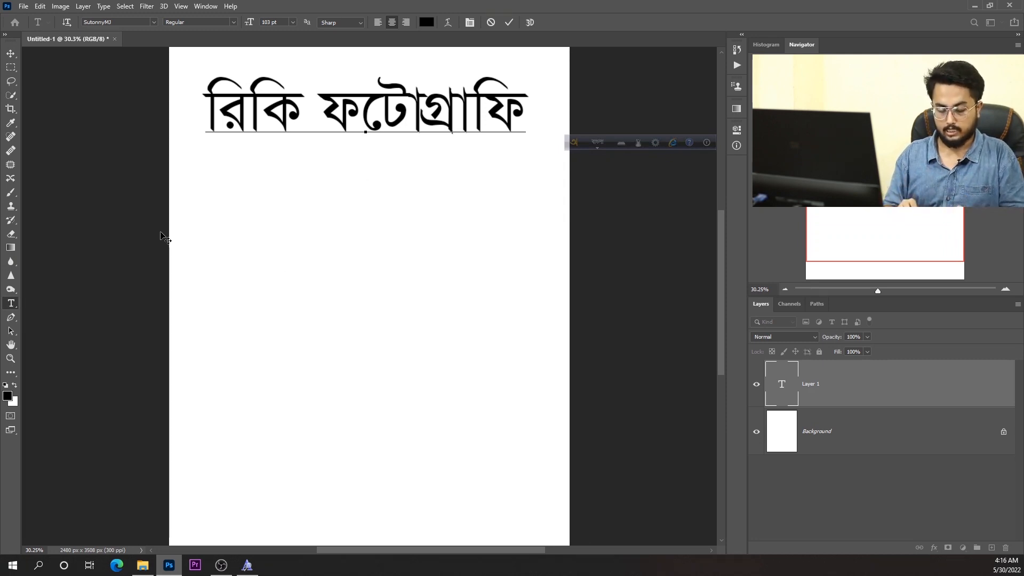
pyautogui.hotkey('ctrl', 'z')
pyautogui.click(378, 22)
# - Write "আমার নাম", the speaker's full name and "। আমি বাংলাদেশে থাকি", and move the text to the page's upper left
pyautogui.write('আ')
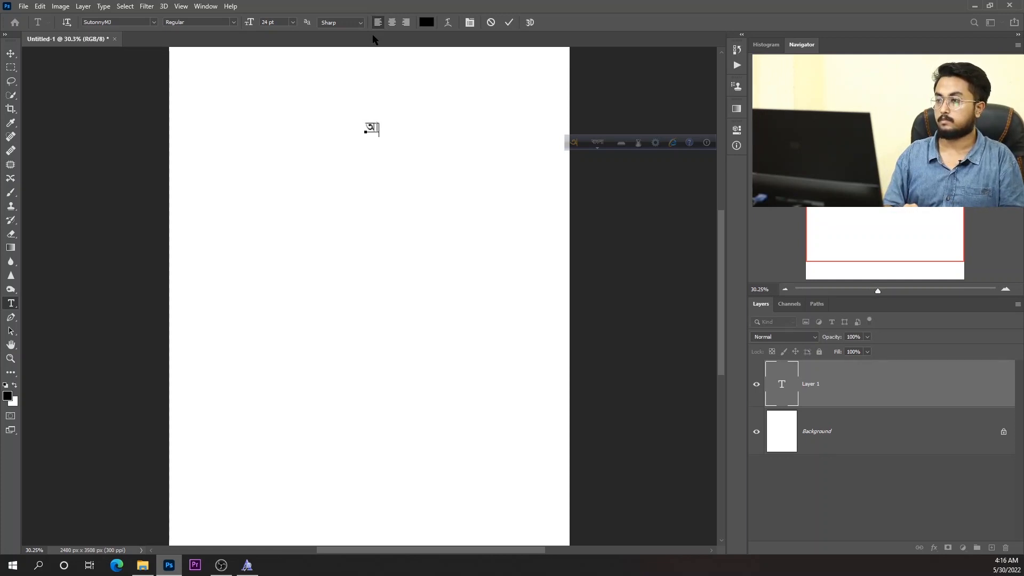
pyautogui.write('মার নাম')
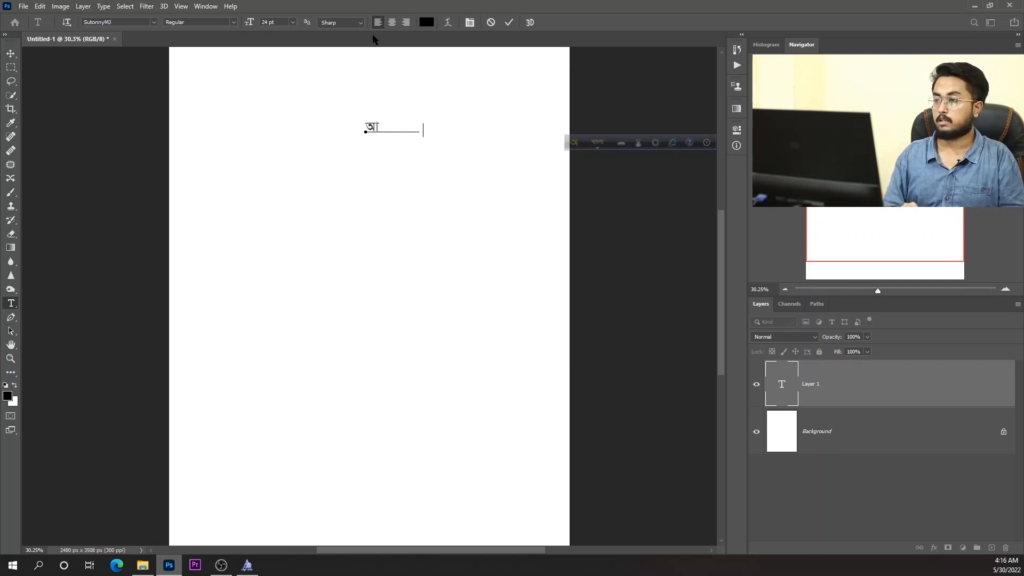
pyautogui.write(' চিন্ময় দেয়')
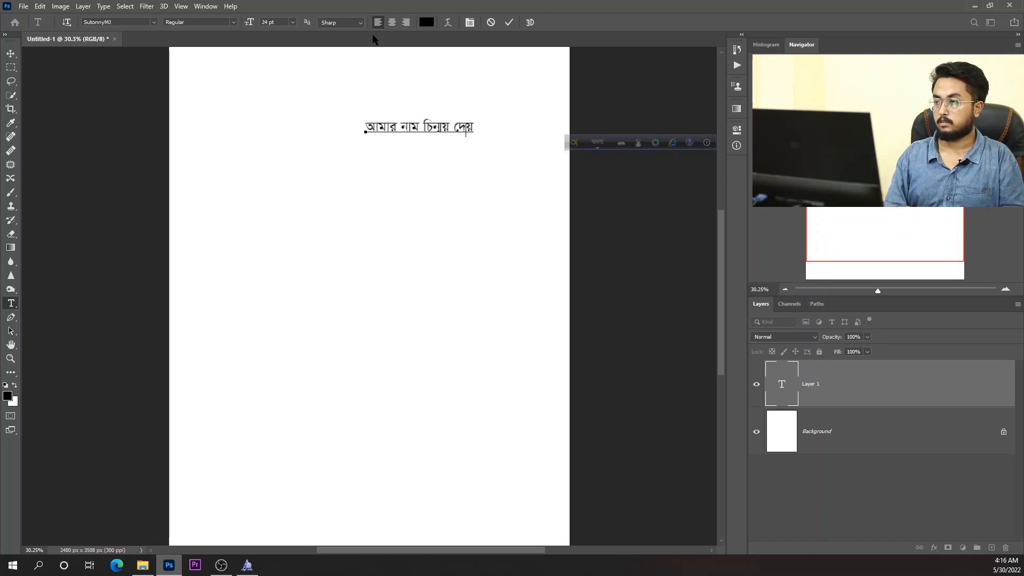
pyautogui.press('BackSpace')
pyautogui.write('রিকি। আমি ')
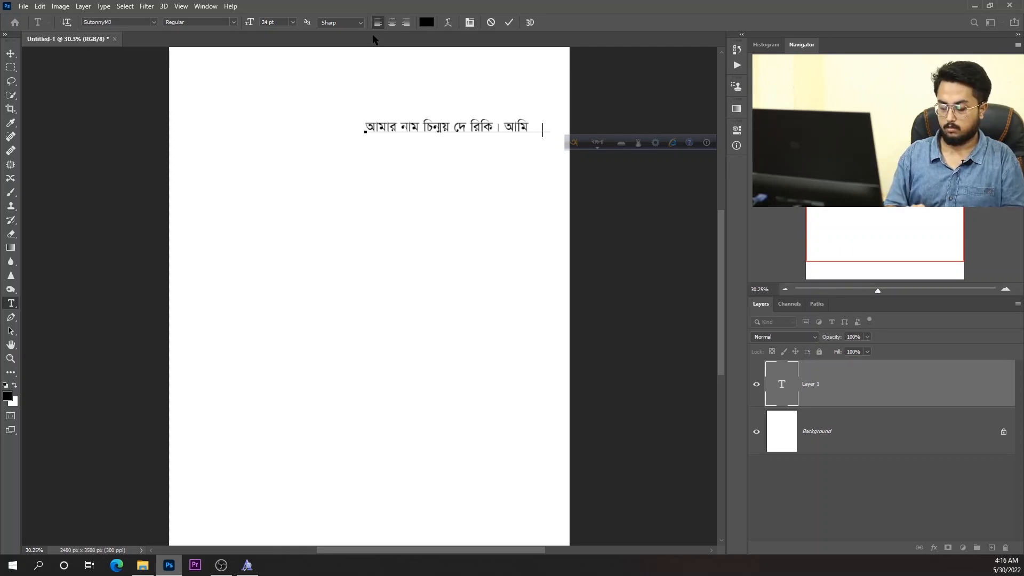
pyautogui.write('বাংলাদে')
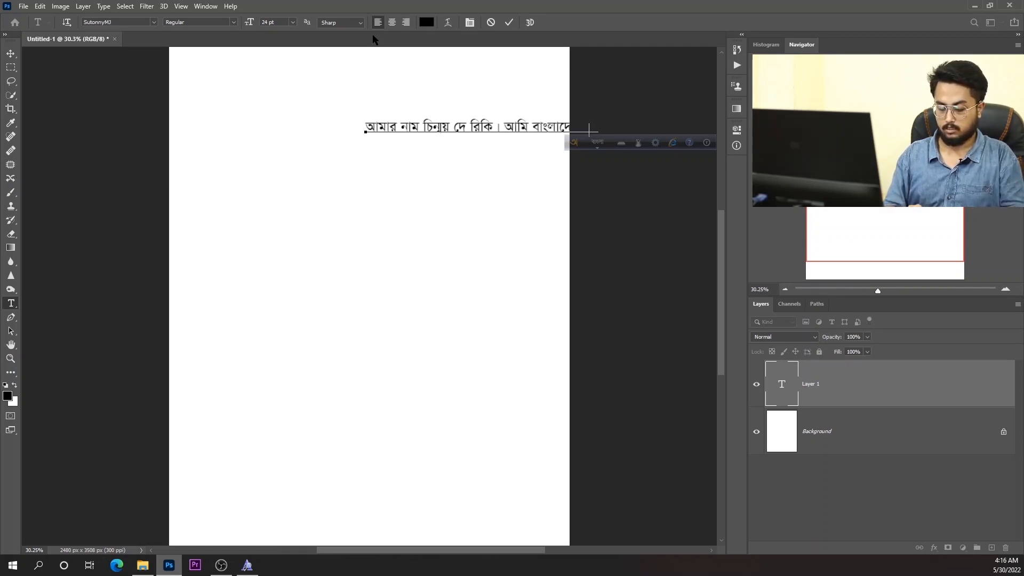
pyautogui.press('ctrl')
pyautogui.moveTo(437, 129); pyautogui.dragTo(271, 110)
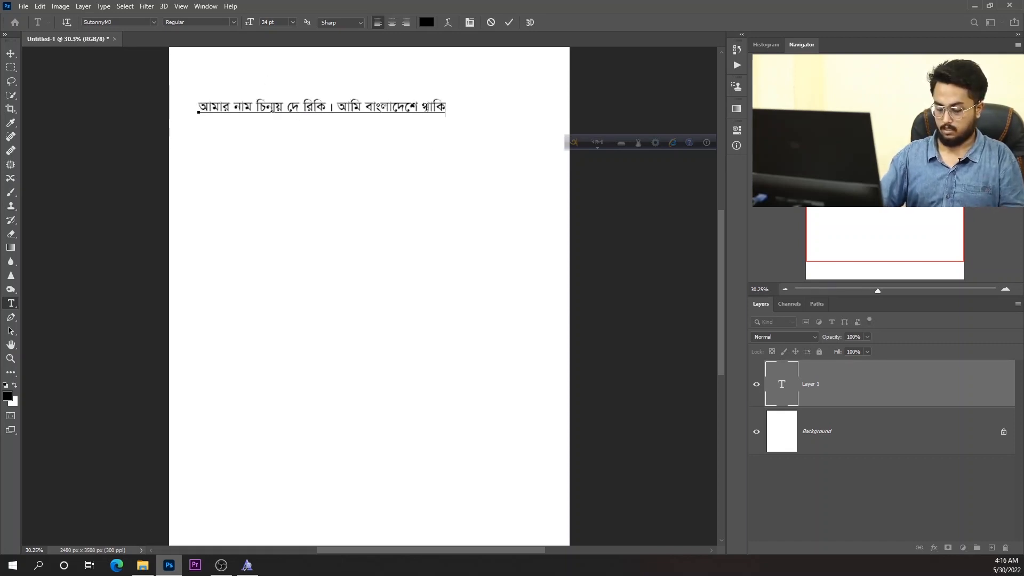
# - Complete the first line of the text with "। এটা আমার চ্যানেল।"
pyautogui.write('। এট ')
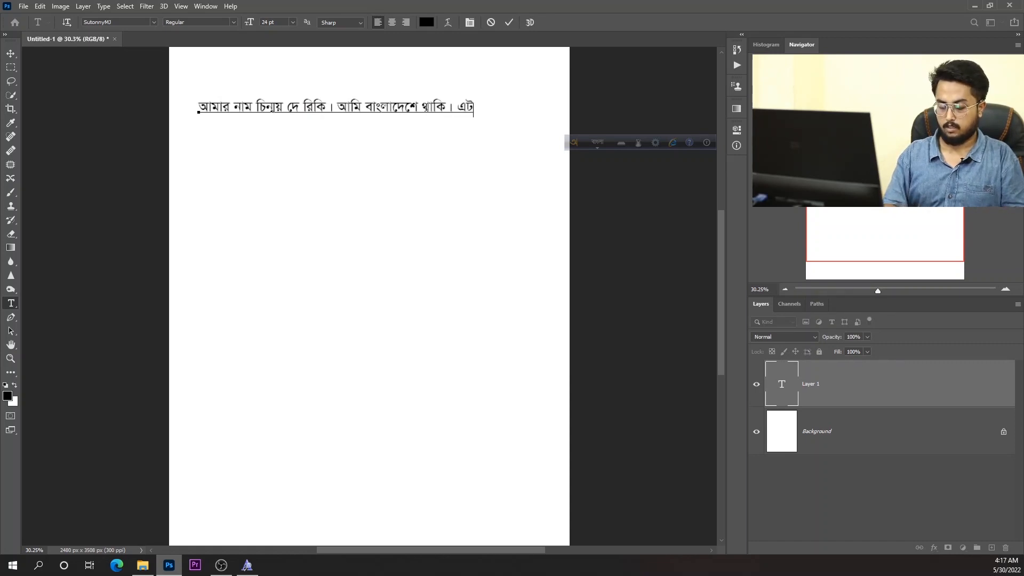
pyautogui.write('া আমার ')
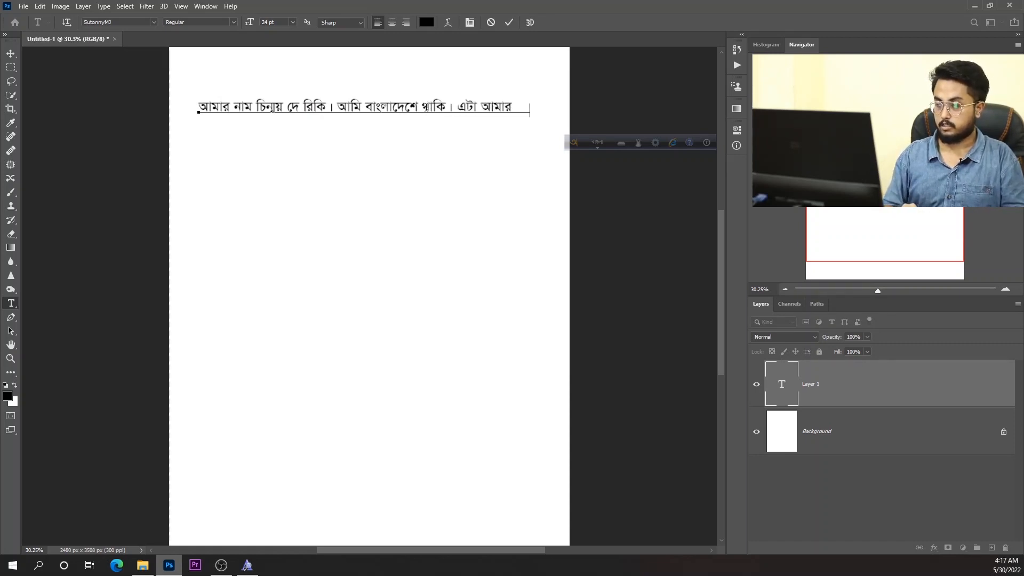
pyautogui.write('চ্যানেল ।')
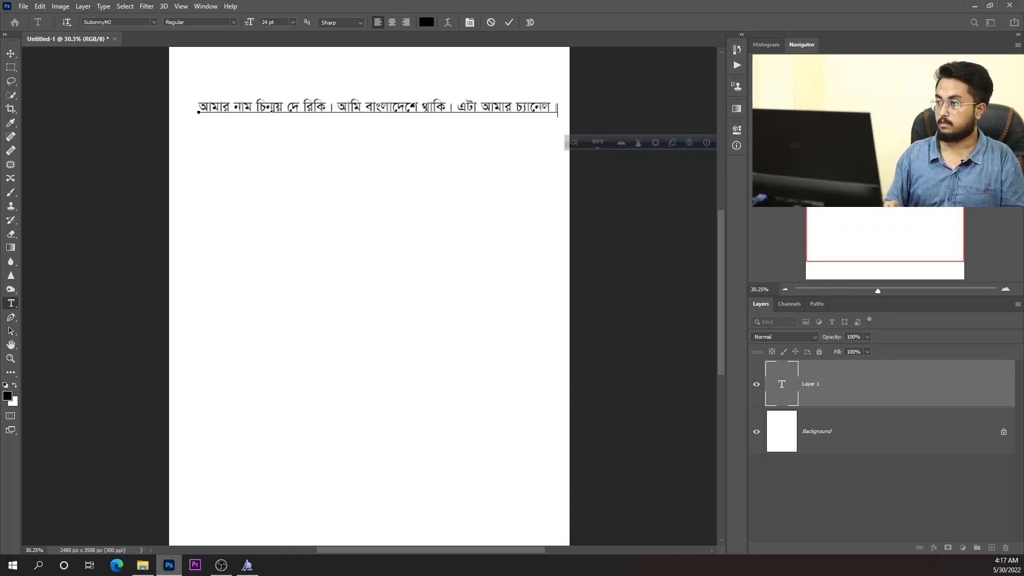
# - Start a second line in the text layer with the sentence "আমার চ্যানেল এর নাম রিকি ফটোগ্রাফি।"
pyautogui.press('Return')
pyautogui.write('আমার নাম চিন্ময় দে রিকি। আমি বাংলাদেশে থাকি। এটা আমার চ্যানেল। আমার ন')
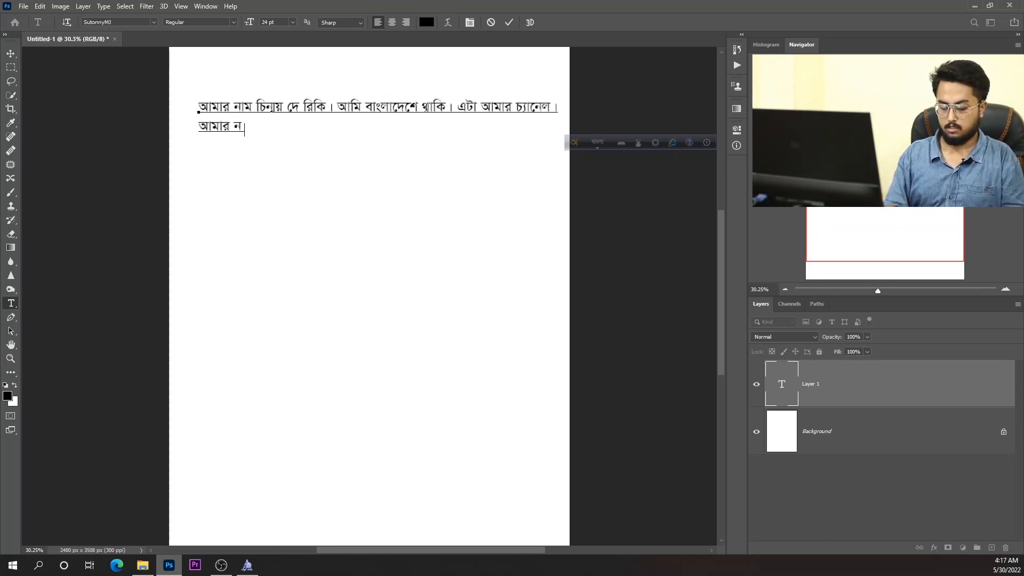
pyautogui.write('চ্যানেল এর নাম ')
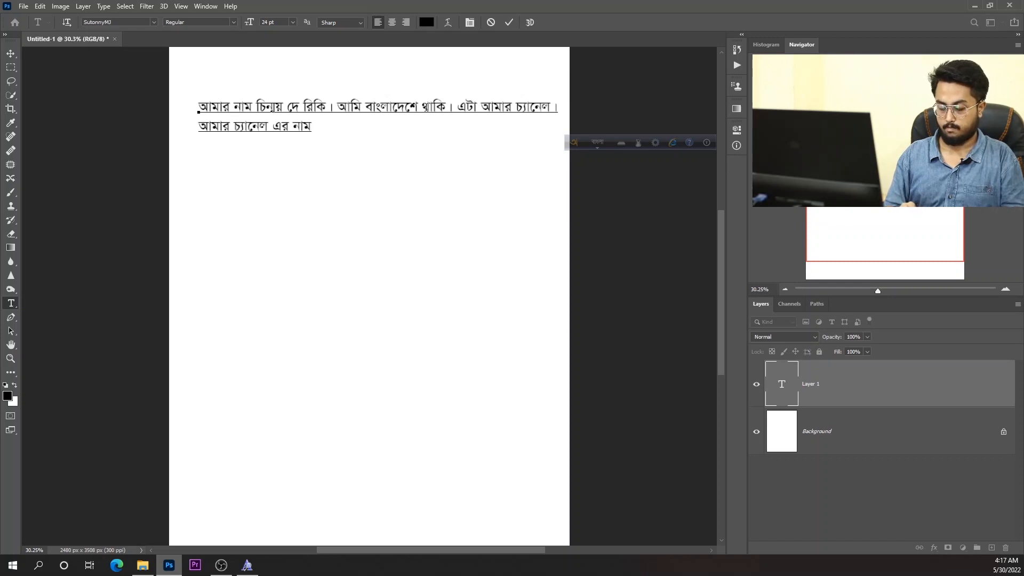
pyautogui.write('রিকি ফট')
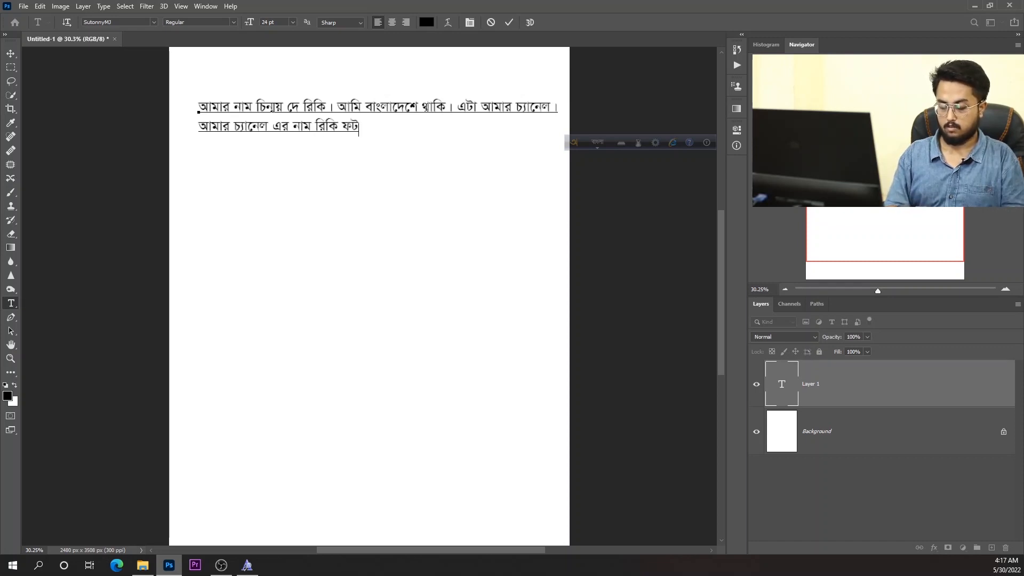
pyautogui.write('োগ্রাফি ।')
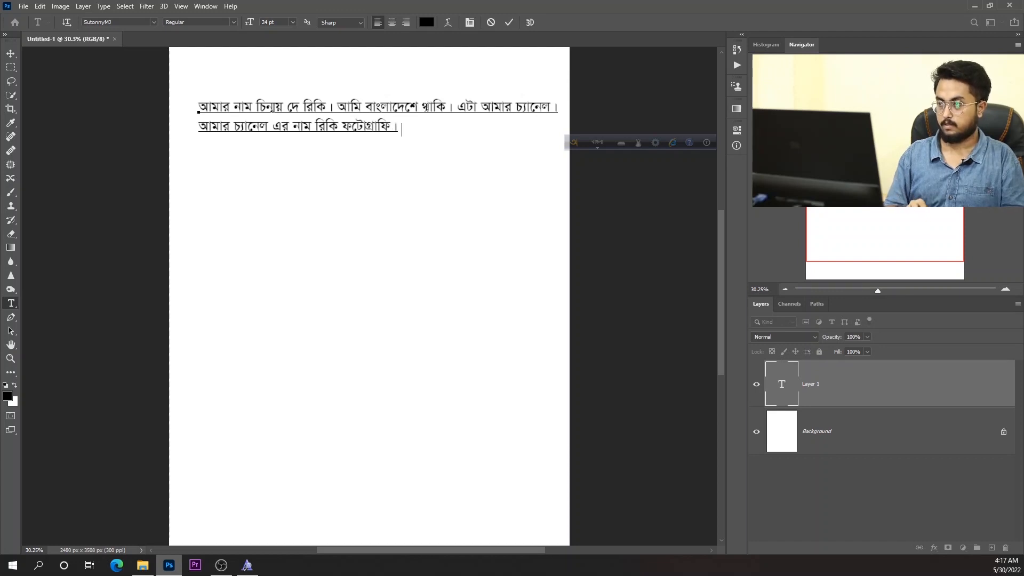
# - Add the sentence "এই মুহুর্তে আমাদের ১০০০+ সদস্যের একটি চ্যানেল রয়েছে।", breaking the line after "১০০০+"
pyautogui.write(' এই মুহূর্তে আমাদের ১০০০+ ')
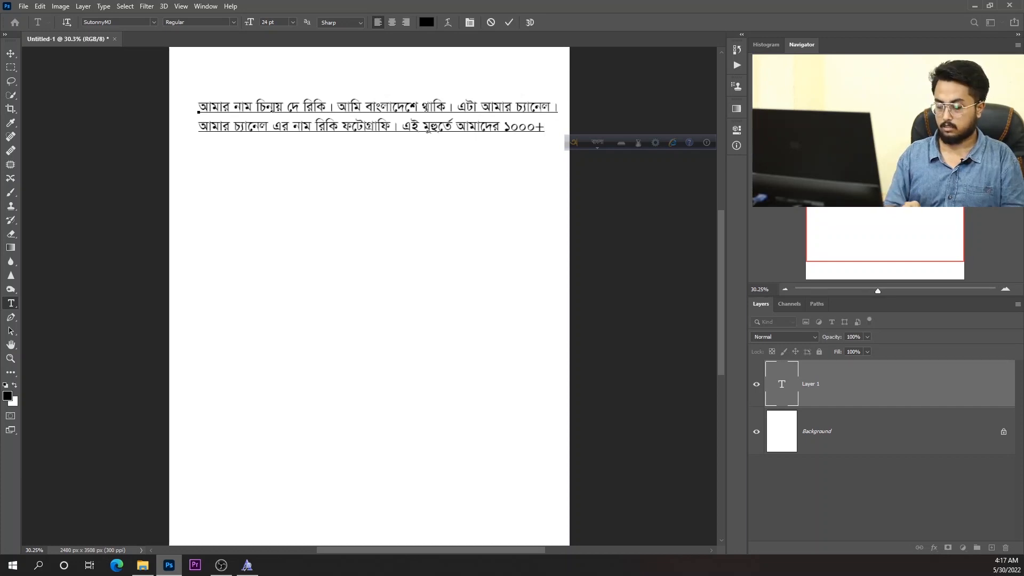
pyautogui.write('সদস্যের একটি চ্যানেল ')
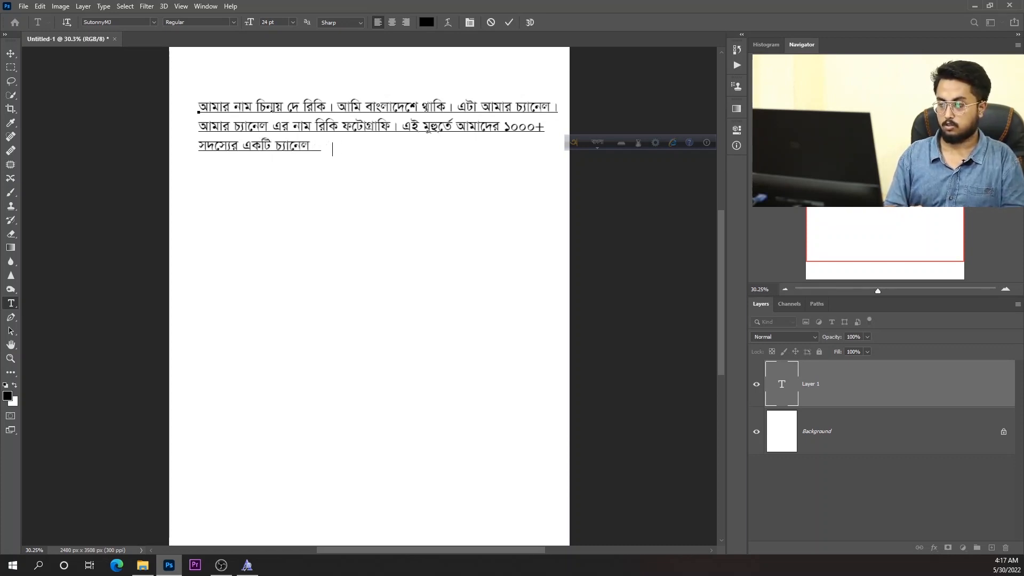
pyautogui.write(' রয়েছে।  ')
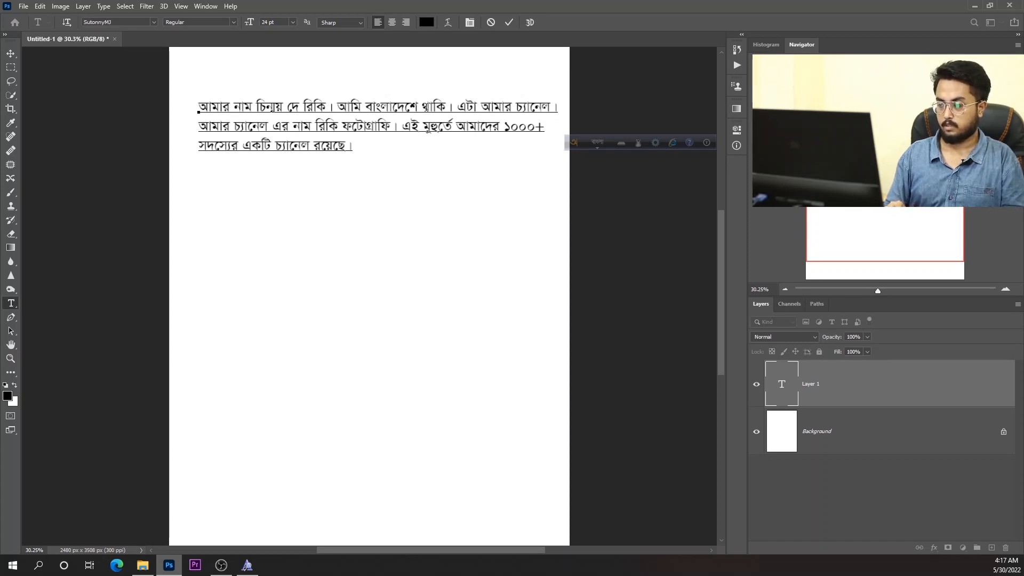
# - Add the sentence "আজকে আমরা ফটোশপে বাংলা লেখা শিখবো।" as a new paragraph, leaving a blank line below the existing text
pyautogui.write('আজ')
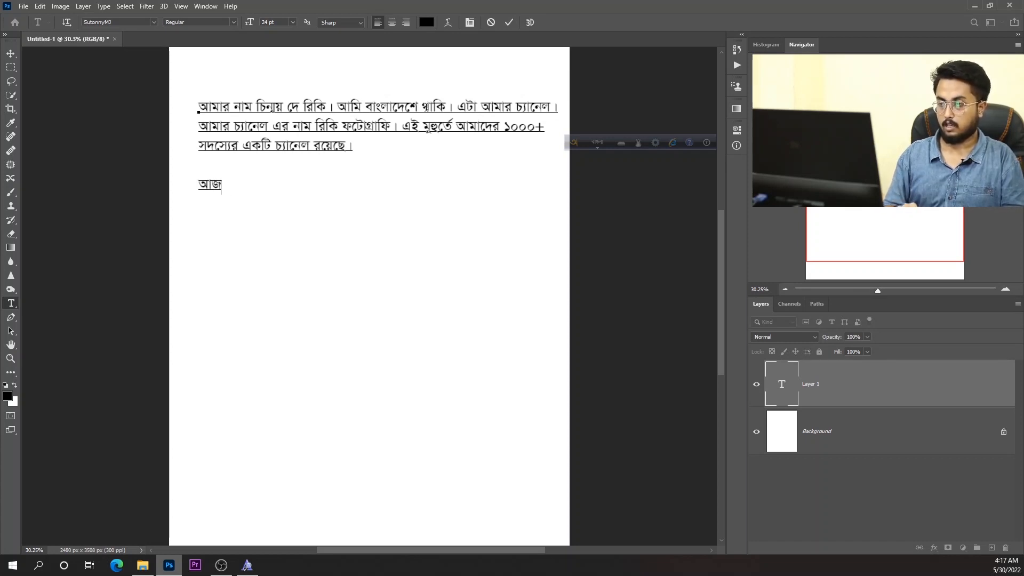
pyautogui.write('ফ')
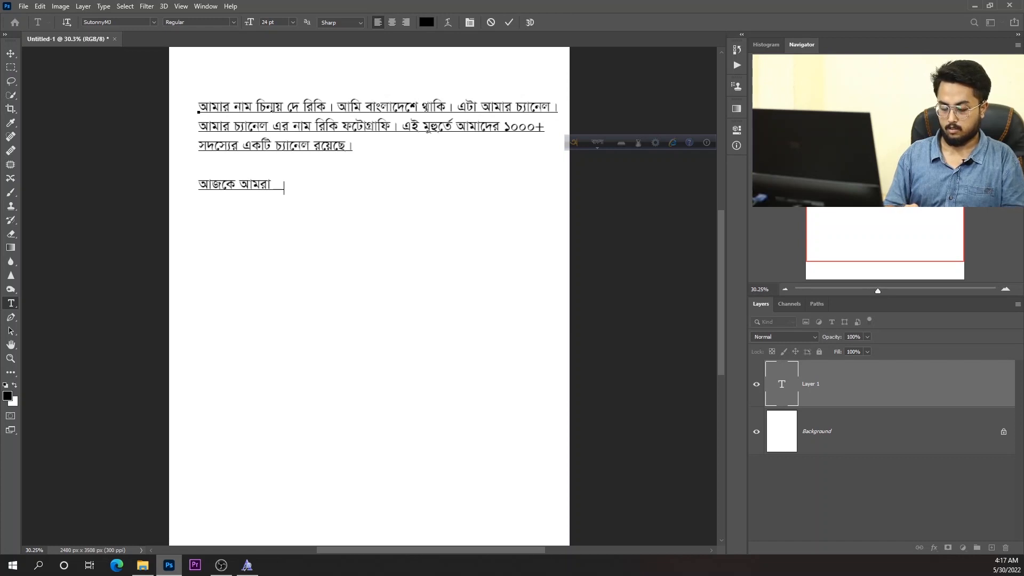
pyautogui.write('ট')
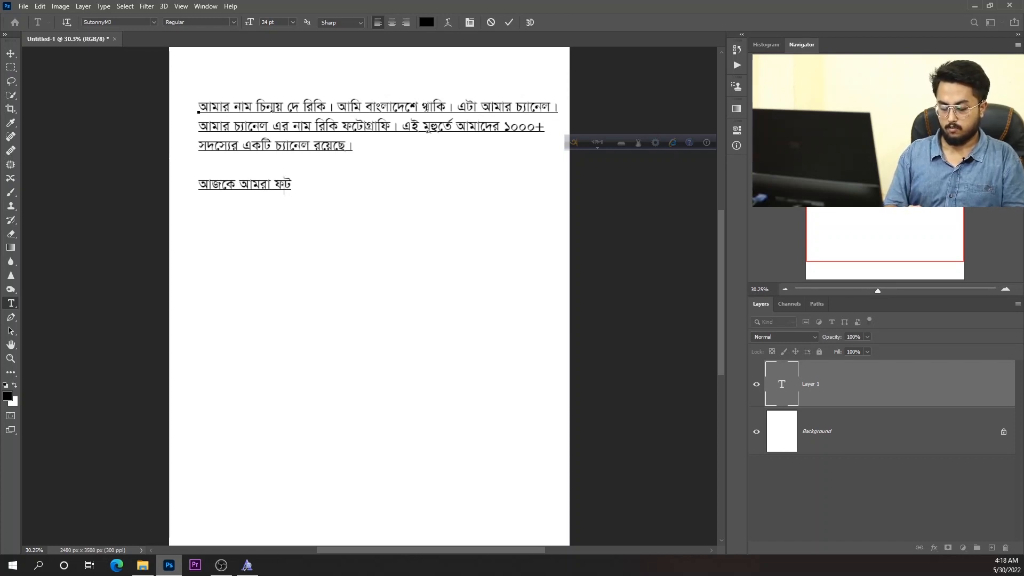
pyautogui.write('োশপে')
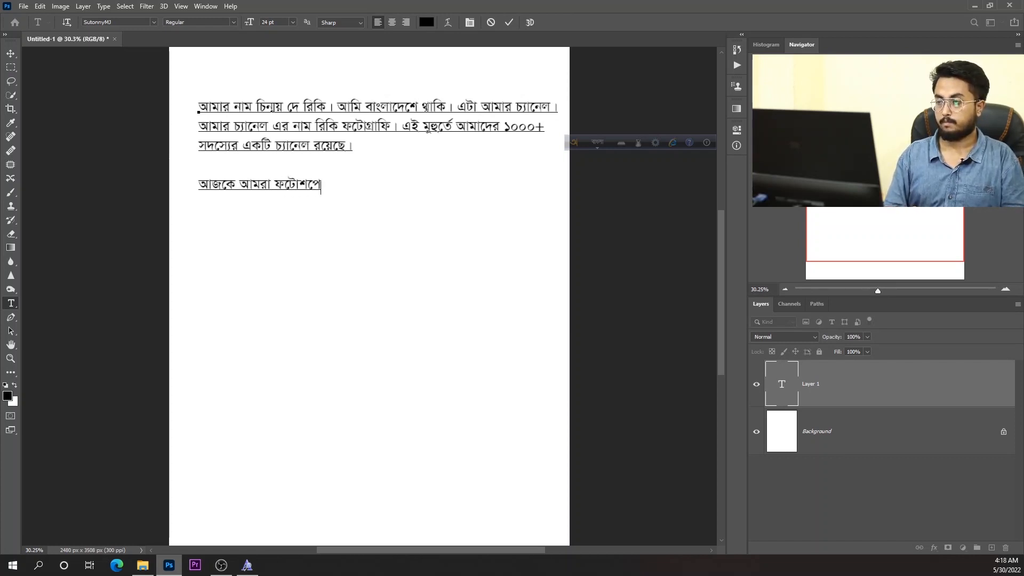
pyautogui.write(' বাং')
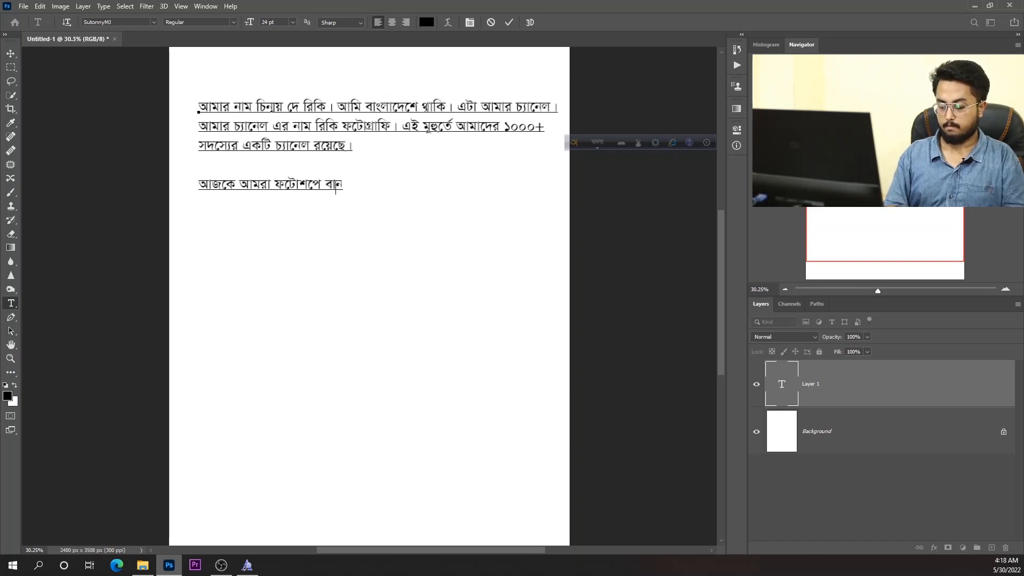
pyautogui.write('লা লেক')
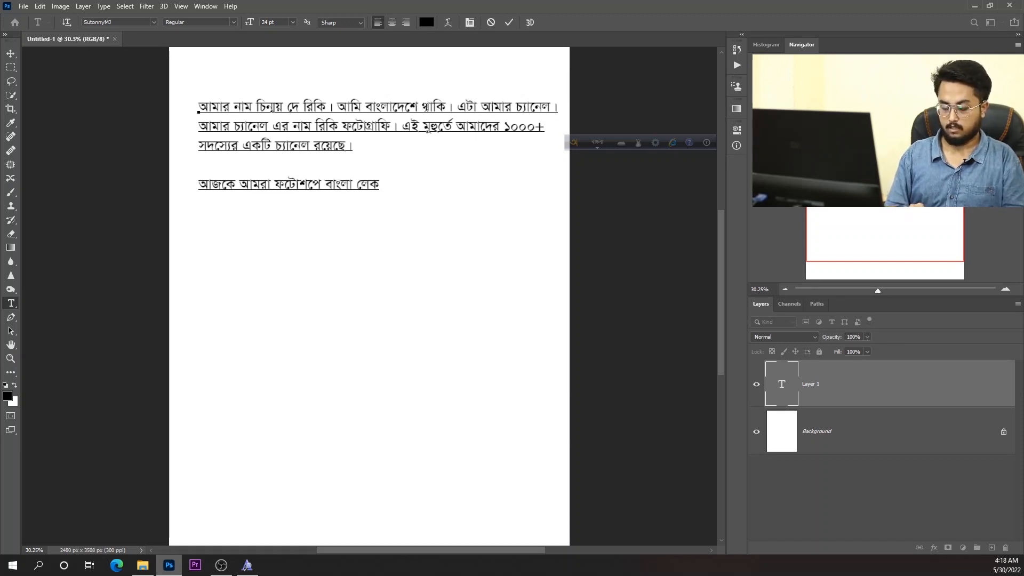
pyautogui.press('BackSpace')
pyautogui.write('খা ')
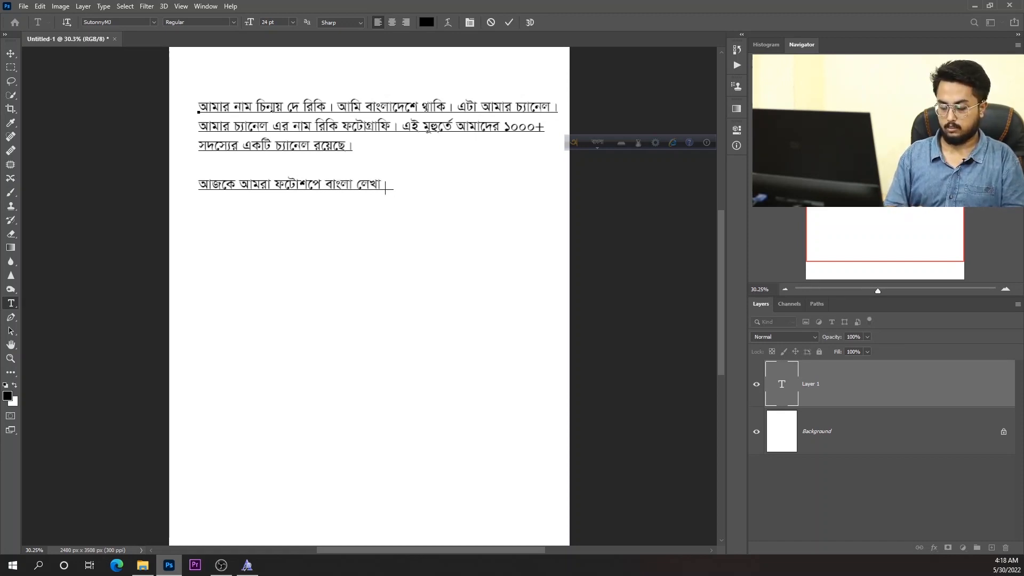
pyautogui.write(' শিখবো।')
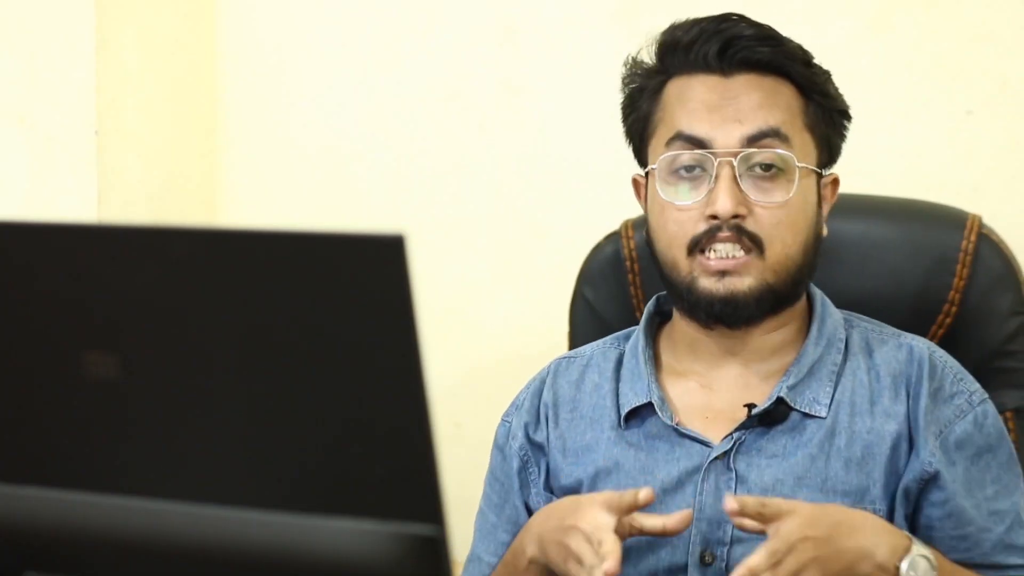